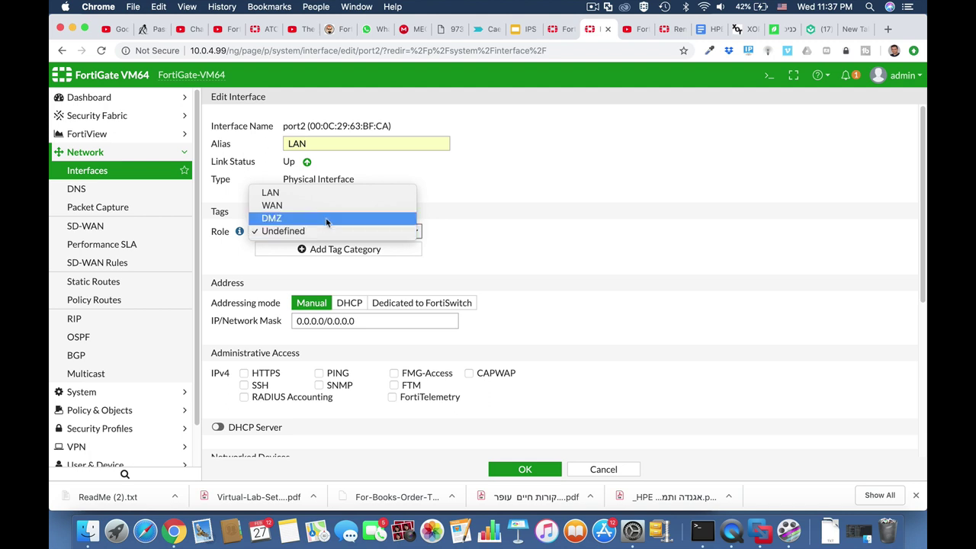
Assign port2 the LAN role and set its IP/network mask to 10.0.5.1/255.255.255.0.
{"action": "left_click", "coordinate": [322, 195]}
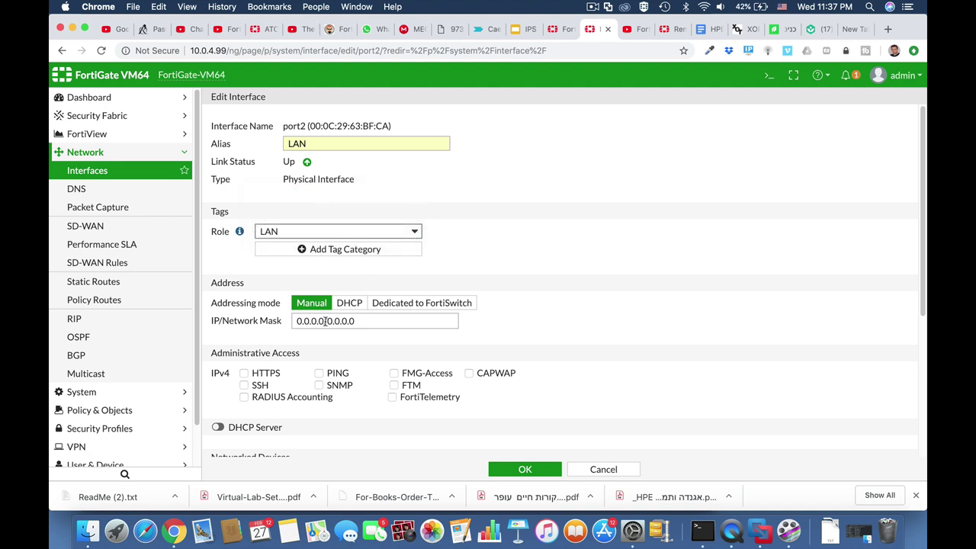
{"action": "left_click_drag", "start_coordinate": [325, 321], "coordinate": [283, 321]}
{"action": "type", "text": "10.0.5"}
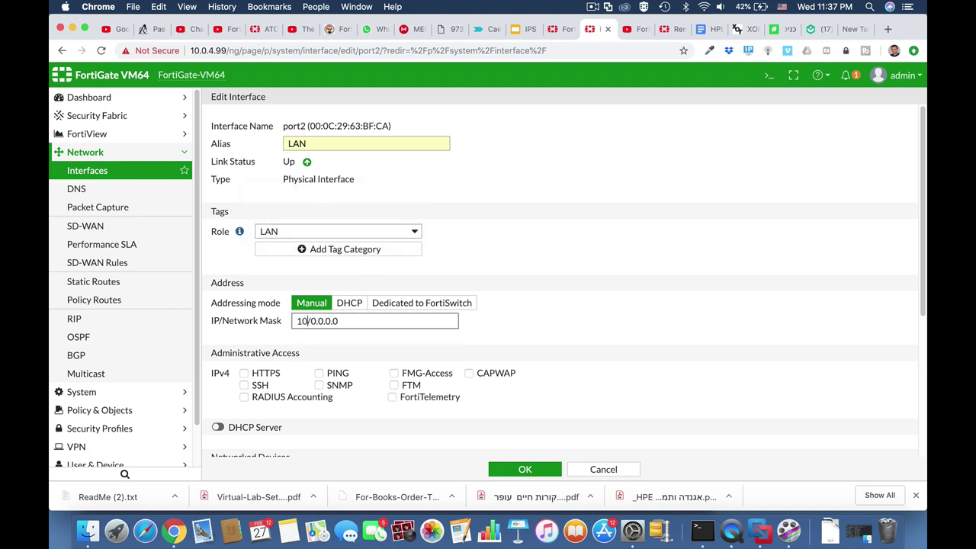
{"action": "type", "text": ".1"}
{"action": "double_click", "coordinate": [337, 321]}
{"action": "type", "text": "255.255.255"}
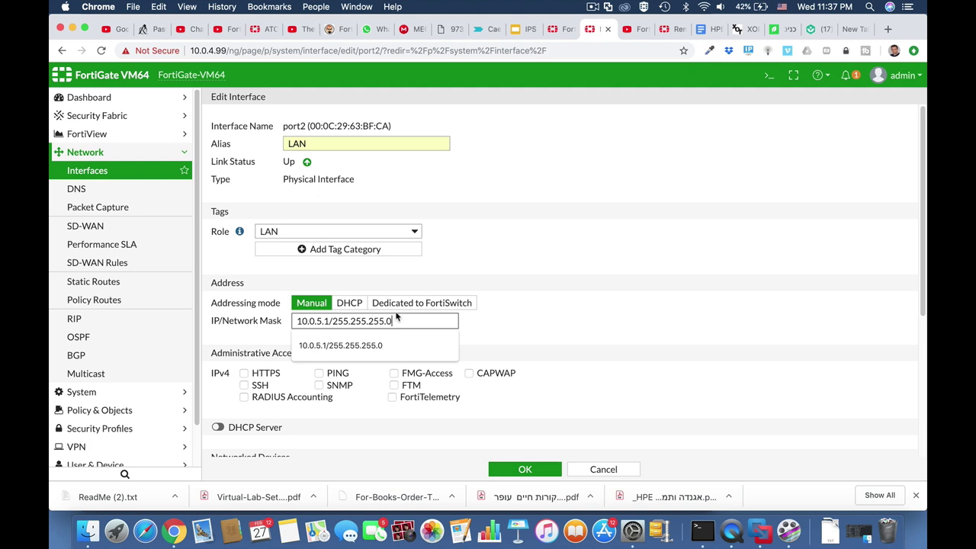
{"action": "left_click", "coordinate": [488, 331]}
Allow PING, HTTPS and SSH administrative access on port2, enable its DHCP server, and save the interface.
{"action": "left_click", "coordinate": [338, 373]}
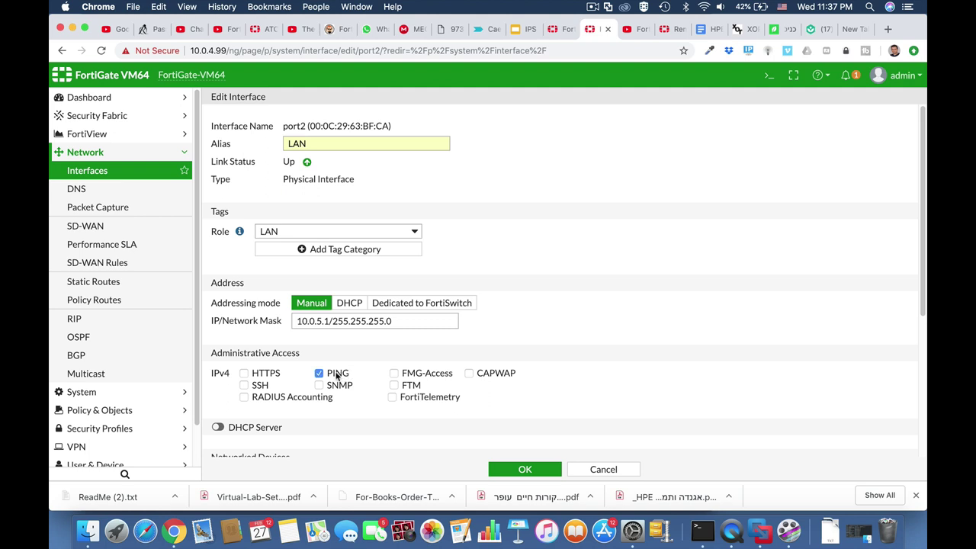
{"action": "left_click", "coordinate": [266, 372]}
{"action": "scroll", "coordinate": [323, 402], "scroll_direction": "down", "scroll_amount": 5}
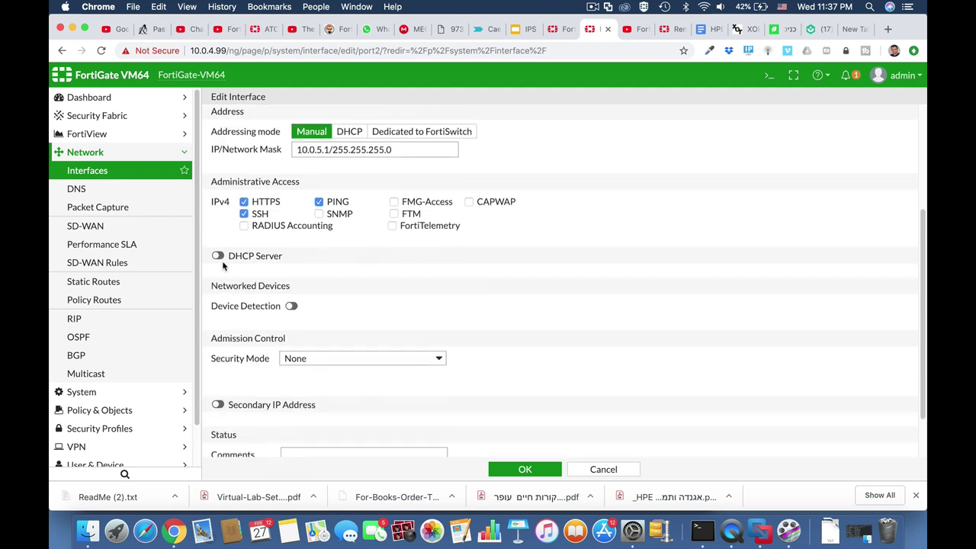
{"action": "left_click", "coordinate": [219, 257]}
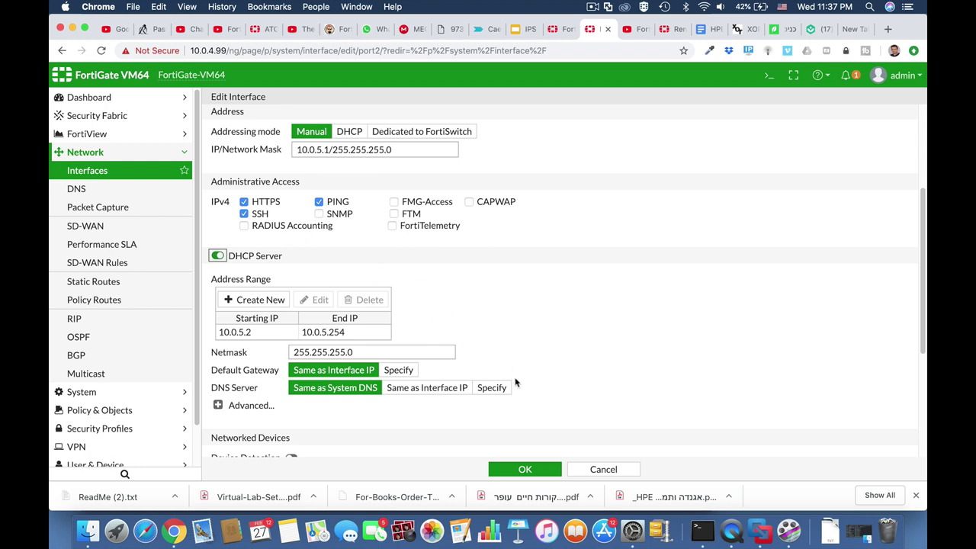
{"action": "left_click", "coordinate": [525, 470]}
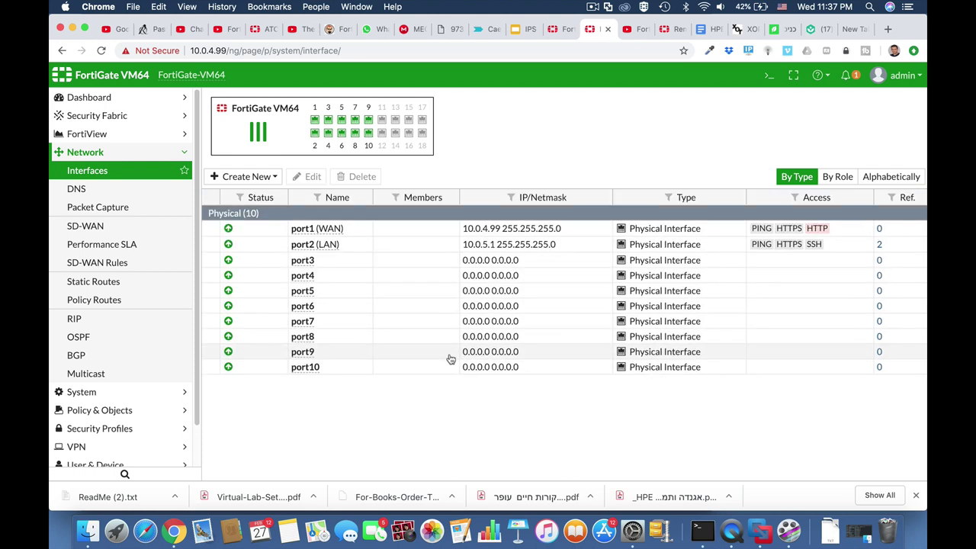
Start a new IPv4 policy named "full acess" with LAN (port2) as incoming and WAN (port1) as outgoing interface.
{"action": "mouse_move", "coordinate": [319, 232]}
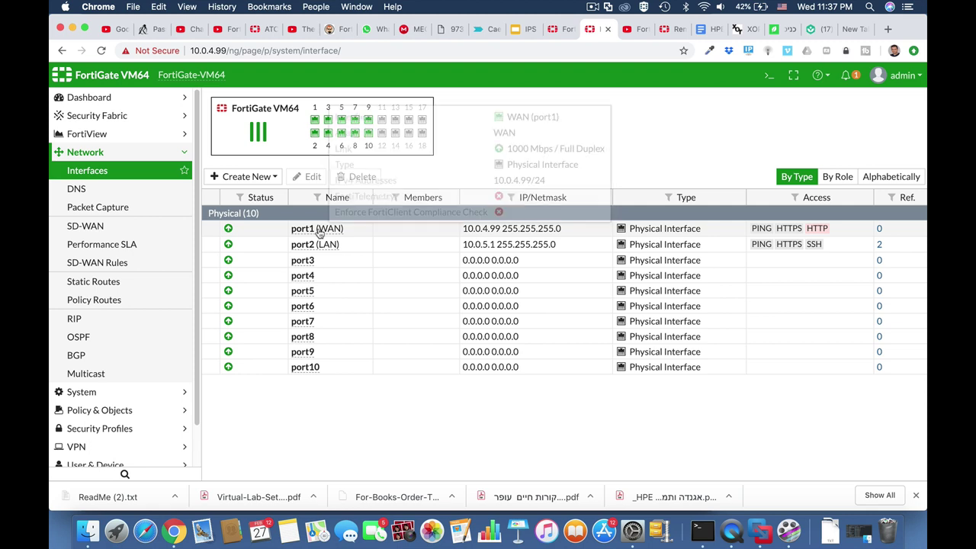
{"action": "left_click", "coordinate": [135, 410]}
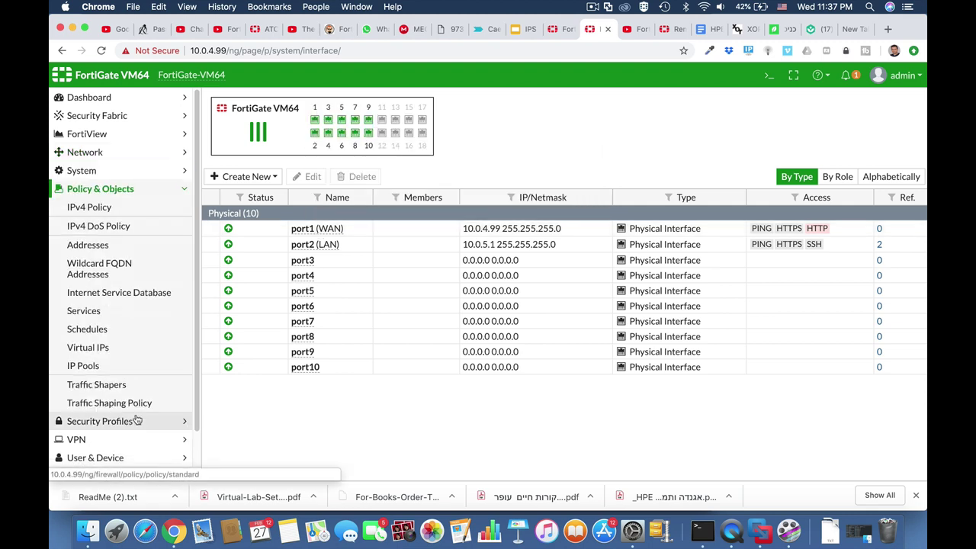
{"action": "left_click", "coordinate": [106, 206]}
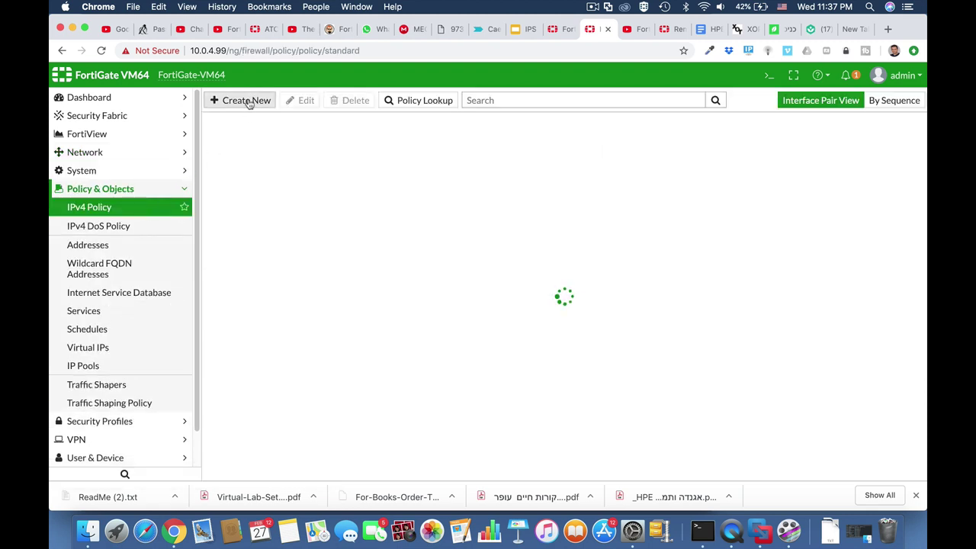
{"action": "left_click", "coordinate": [247, 100]}
{"action": "left_click", "coordinate": [326, 136]}
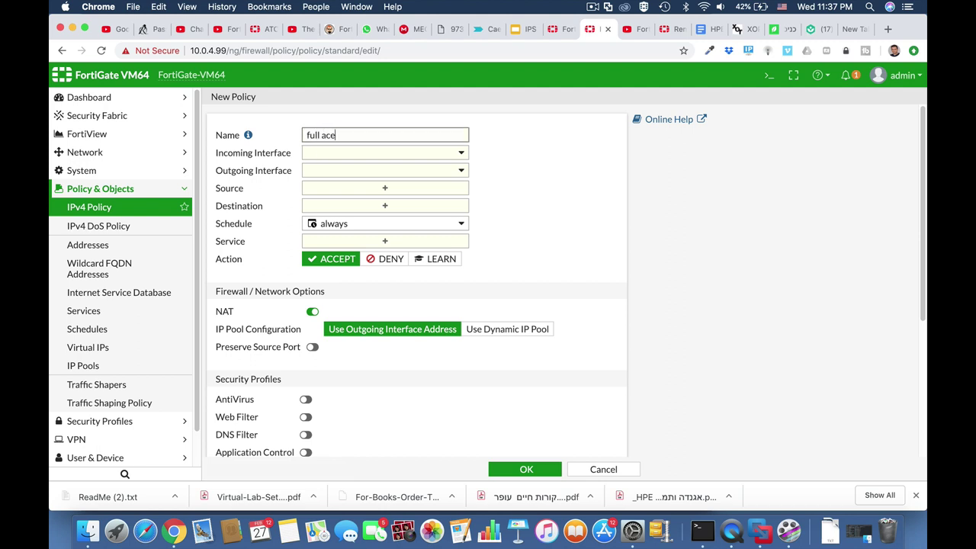
{"action": "left_click", "coordinate": [356, 153]}
{"action": "left_click", "coordinate": [347, 202]}
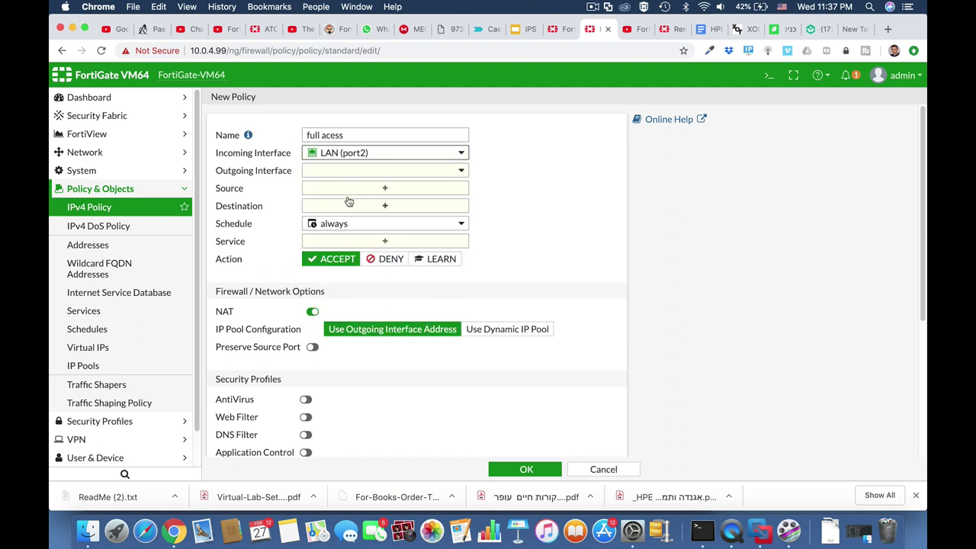
{"action": "left_click", "coordinate": [349, 171]}
{"action": "left_click", "coordinate": [347, 205]}
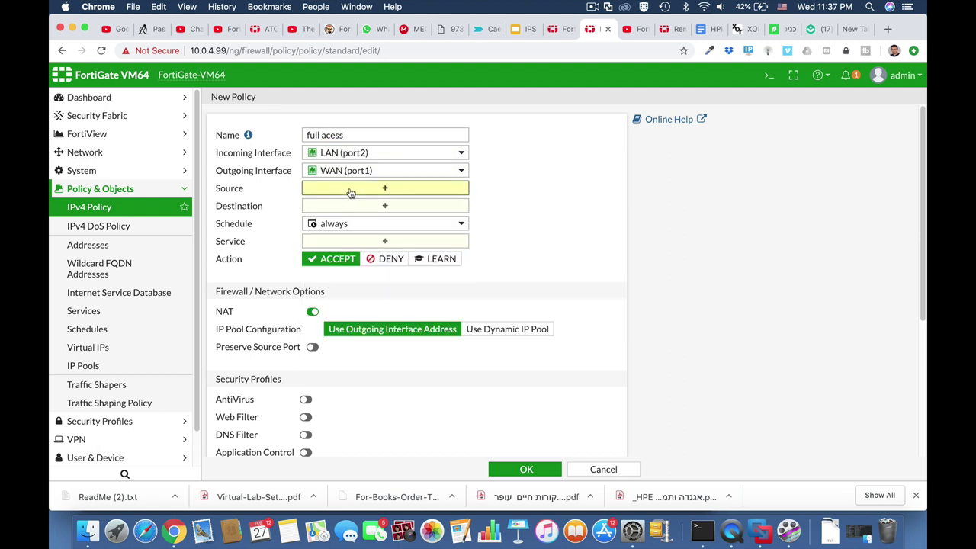
Set the policy's source and destination addresses to all and its service to ALL.
{"action": "left_click", "coordinate": [348, 189]}
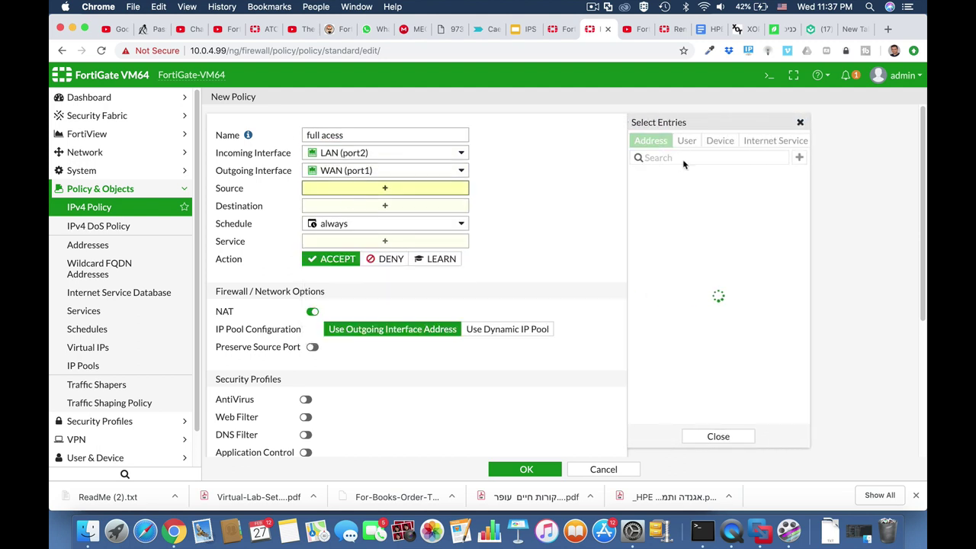
{"action": "left_click", "coordinate": [643, 193]}
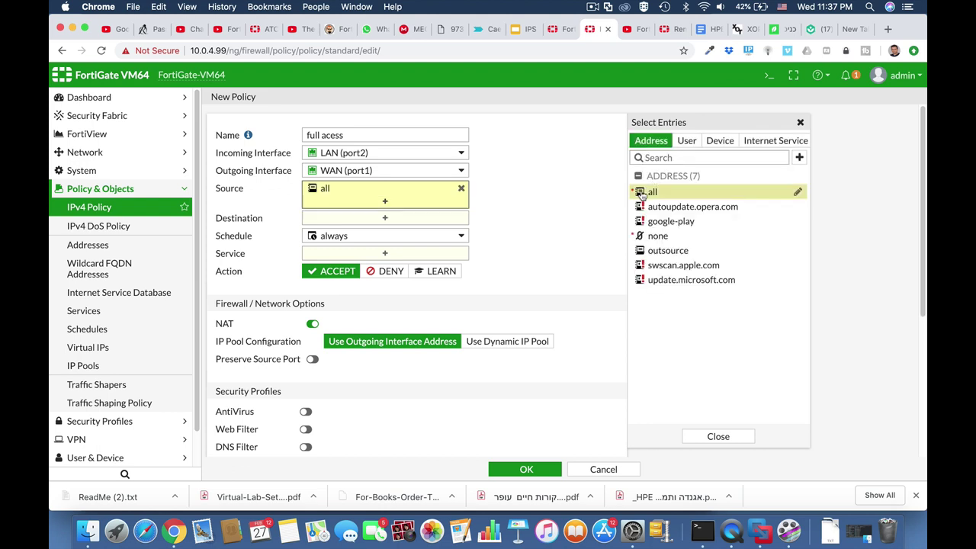
{"action": "left_click", "coordinate": [407, 222]}
{"action": "left_click", "coordinate": [647, 194]}
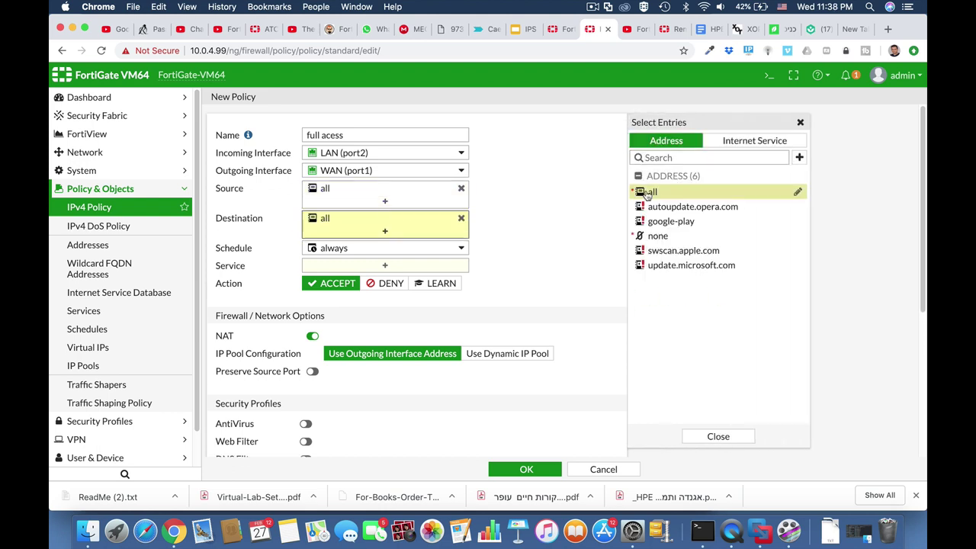
{"action": "left_click", "coordinate": [404, 266]}
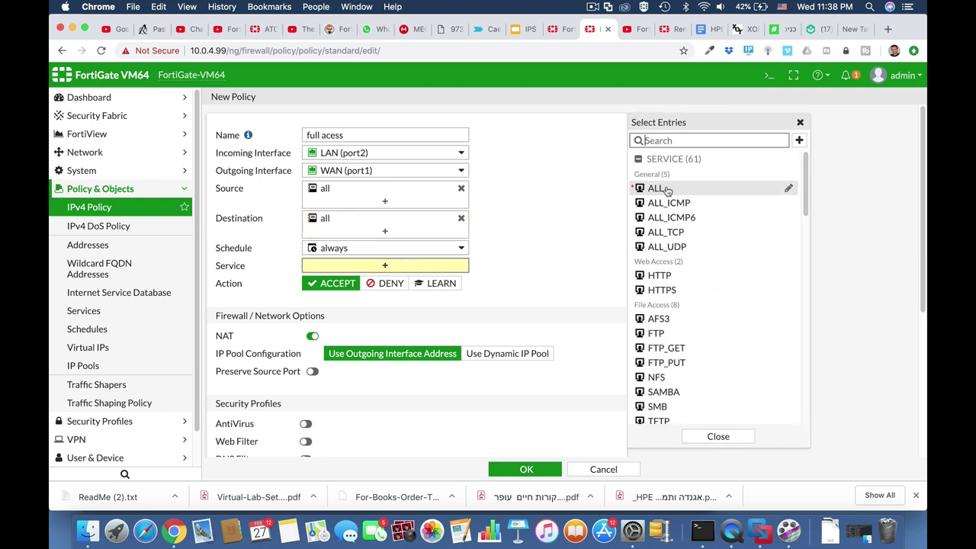
{"action": "left_click", "coordinate": [660, 189]}
Enable the default AntiVirus profile on the full acess policy and save it.
{"action": "scroll", "coordinate": [526, 324], "scroll_direction": "down", "scroll_amount": 3}
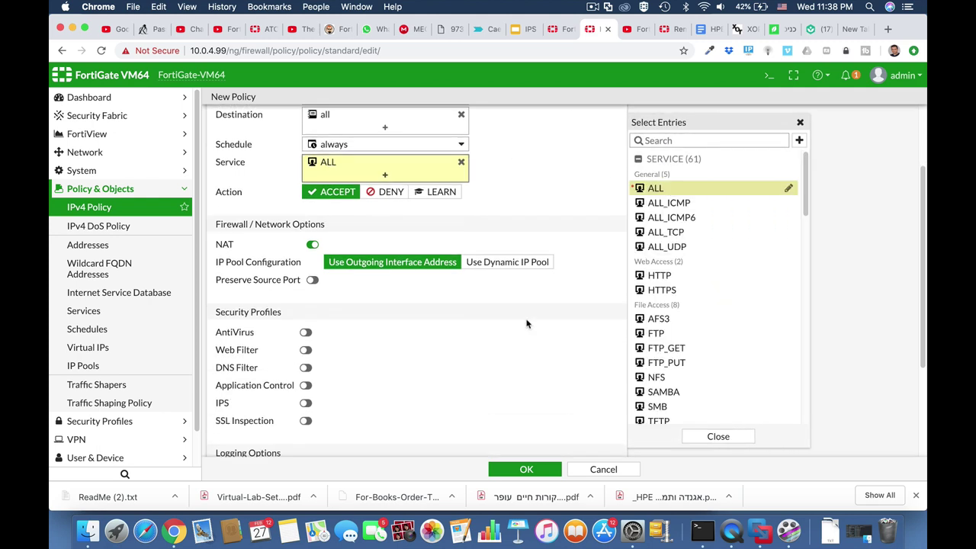
{"action": "left_click", "coordinate": [305, 333]}
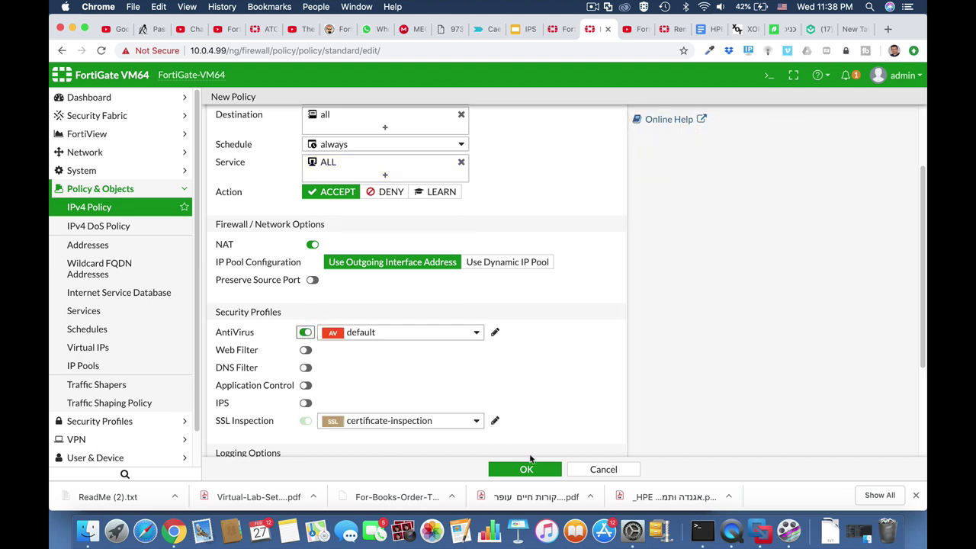
{"action": "left_click", "coordinate": [524, 467]}
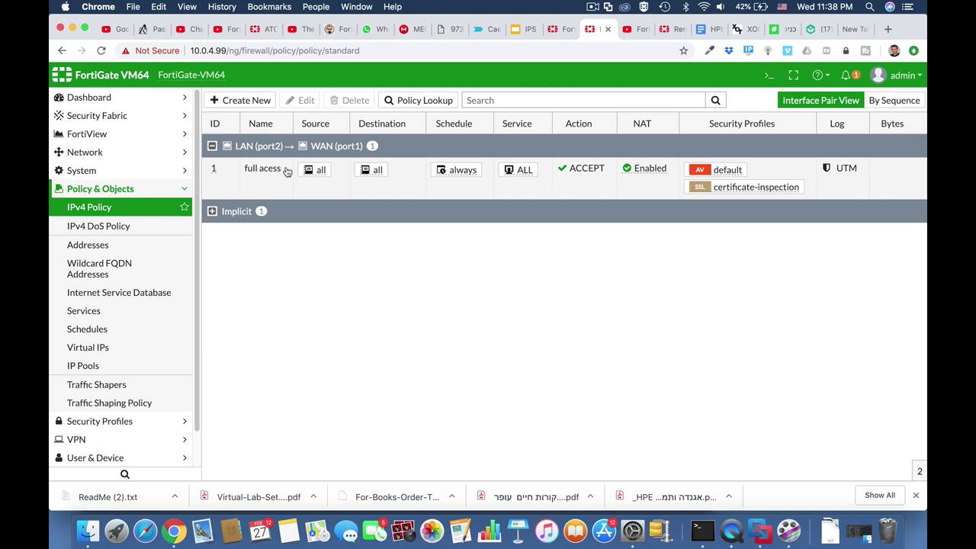
Start a new network interface of type VLAN named "Vlan 10" with VLAN ID 10.
{"action": "left_click", "coordinate": [115, 155]}
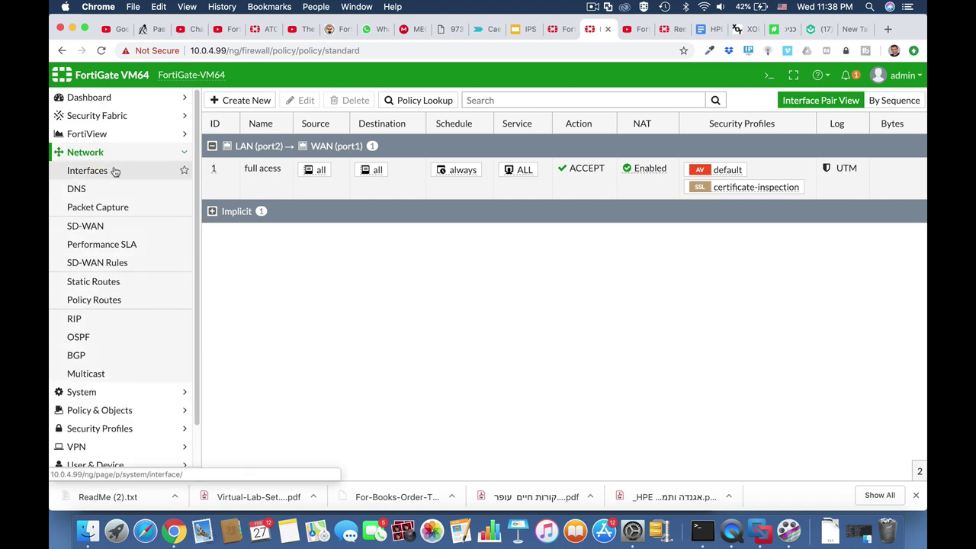
{"action": "left_click", "coordinate": [114, 170]}
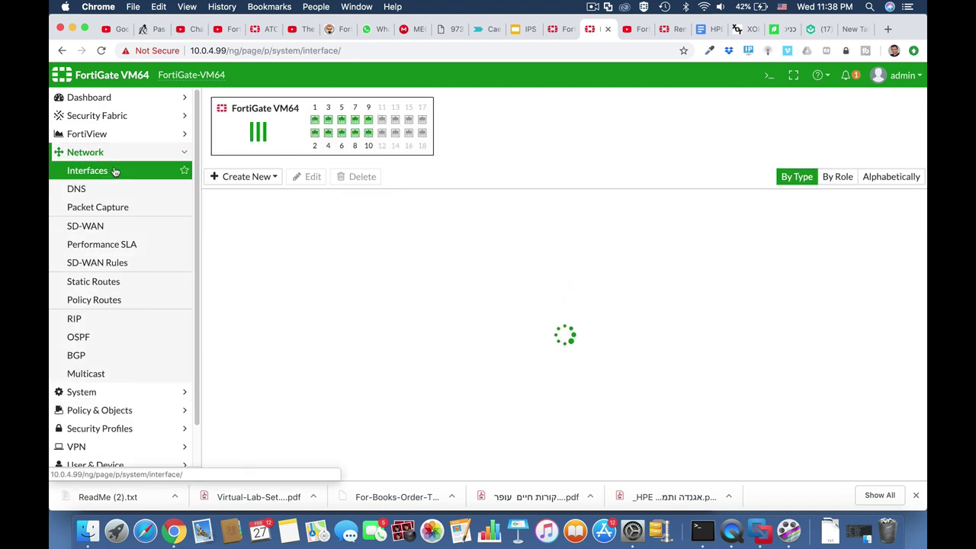
{"action": "left_click", "coordinate": [259, 177]}
{"action": "left_click", "coordinate": [250, 193]}
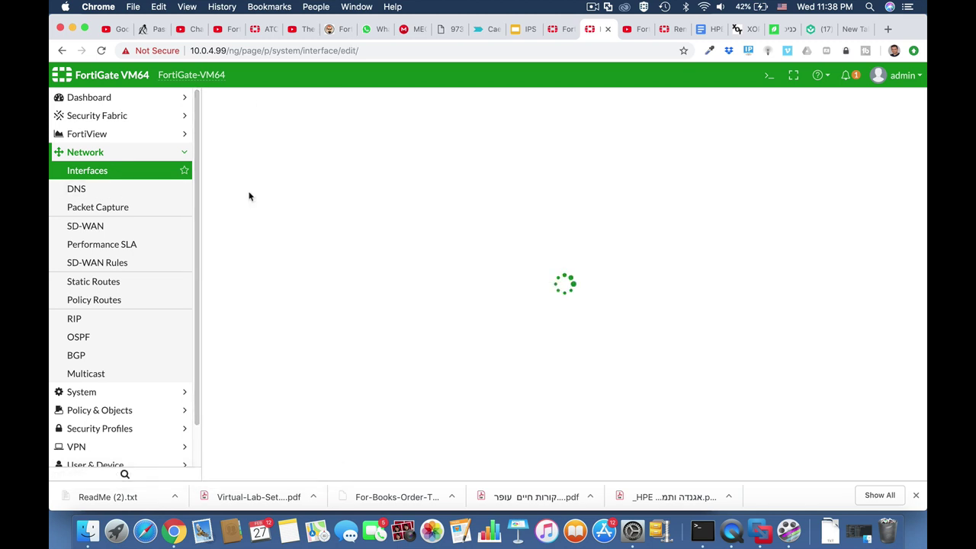
{"action": "left_click", "coordinate": [306, 125]}
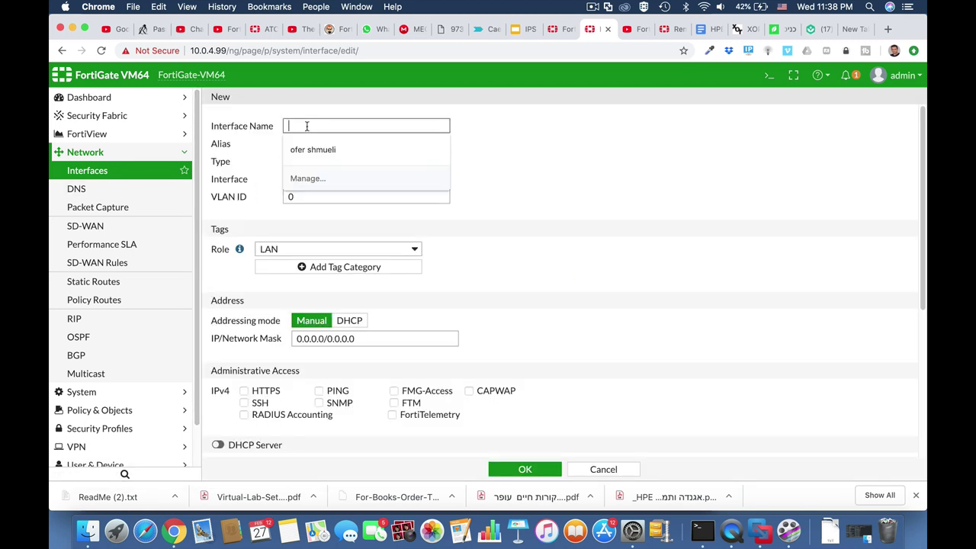
{"action": "type", "text": "v"}
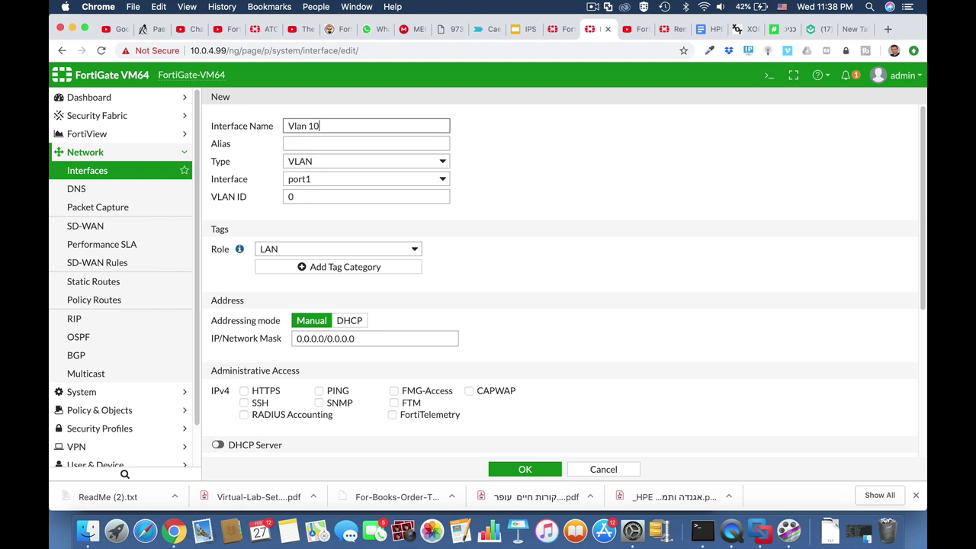
{"action": "left_click_drag", "start_coordinate": [321, 194], "coordinate": [275, 201]}
{"action": "type", "text": "10"}
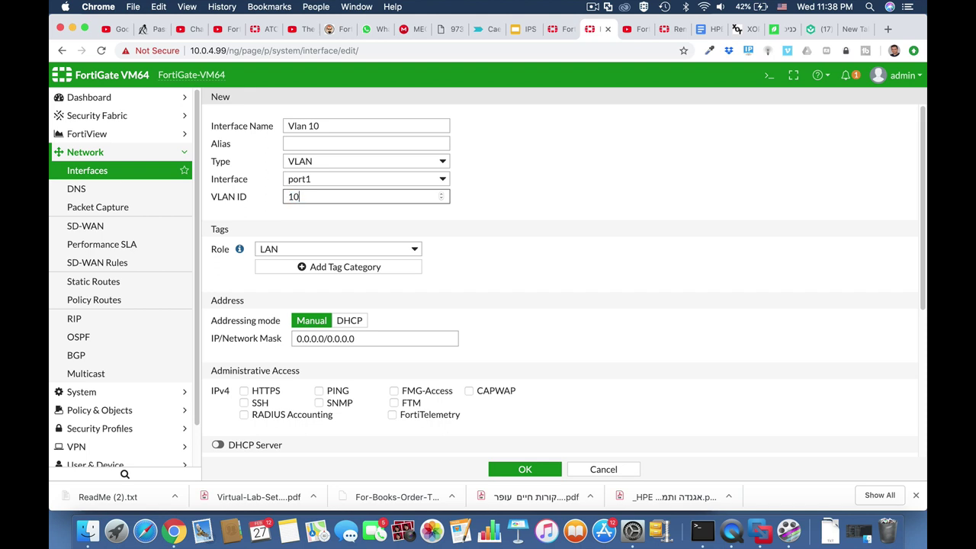
Give the Vlan 10 interface the alias "outsource" and attach it to port2.
{"action": "left_click", "coordinate": [310, 143]}
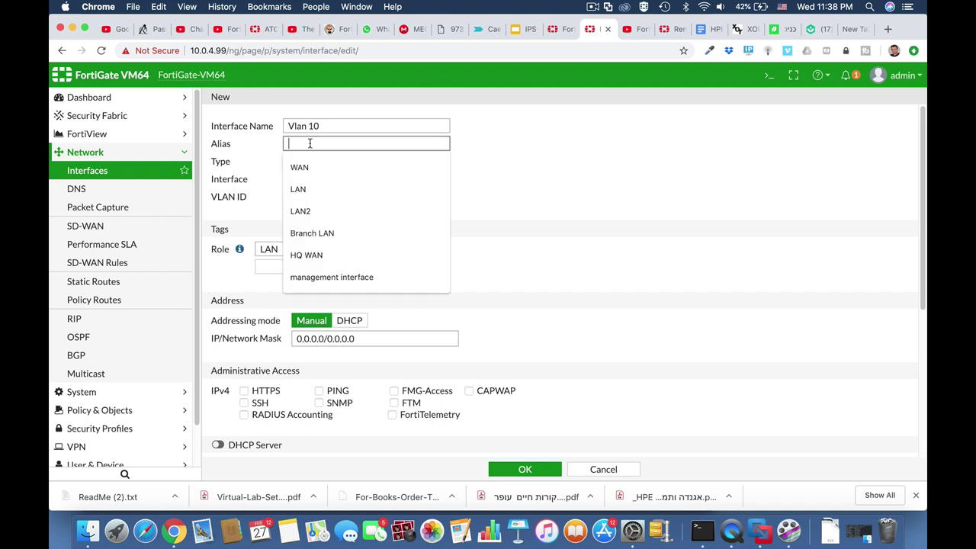
{"action": "type", "text": "outsourc"}
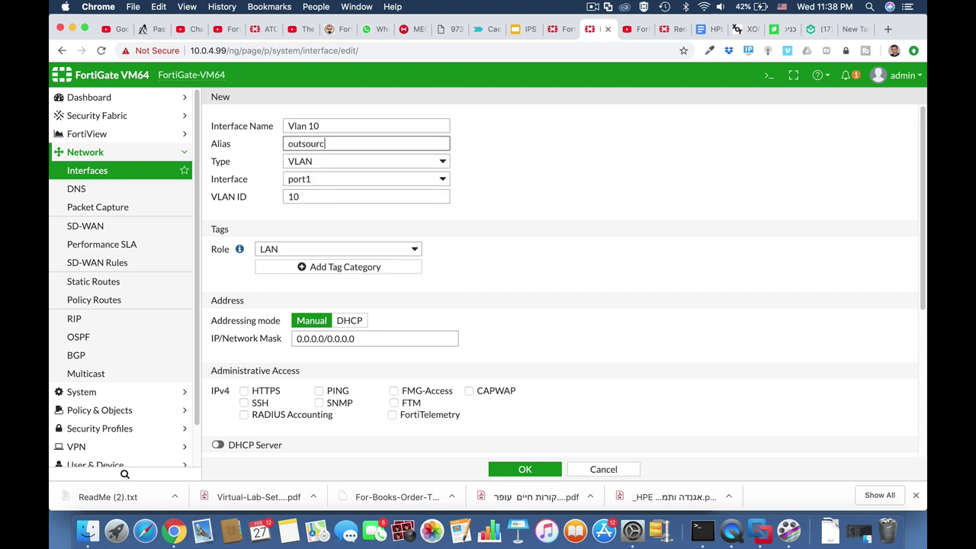
{"action": "type", "text": "e"}
{"action": "left_click", "coordinate": [508, 218]}
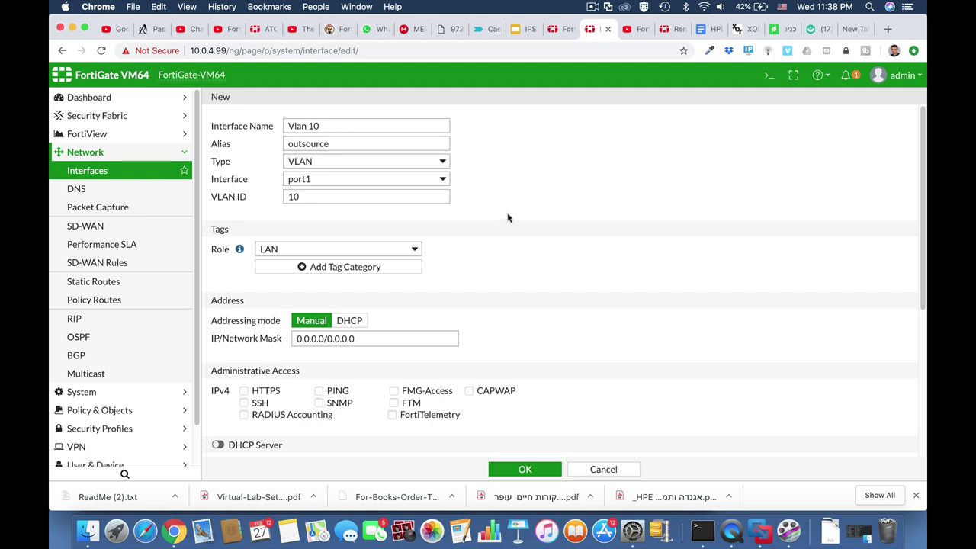
{"action": "left_click", "coordinate": [436, 185]}
{"action": "left_click", "coordinate": [418, 192]}
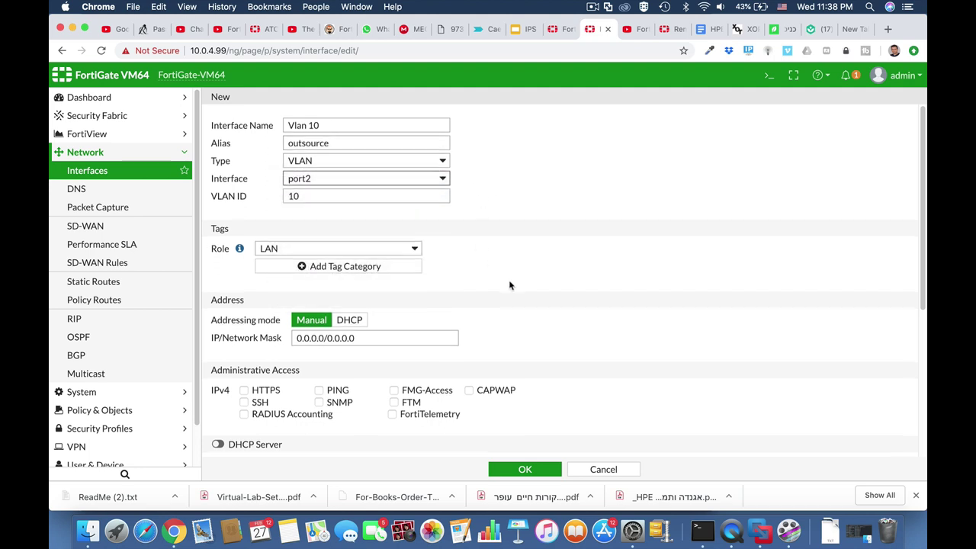
Set the Vlan 10 interface's IP/network mask to 10.0.10.1/255.255.255.0.
{"action": "scroll", "coordinate": [510, 283], "scroll_direction": "down", "scroll_amount": 2}
{"action": "left_click", "coordinate": [322, 292]}
{"action": "double_click", "coordinate": [323, 292]}
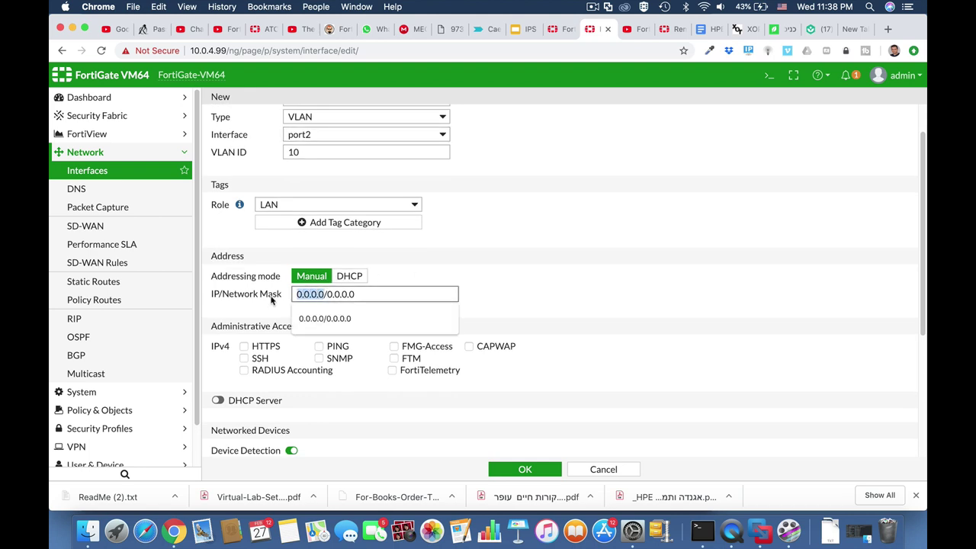
{"action": "type", "text": "10.1"}
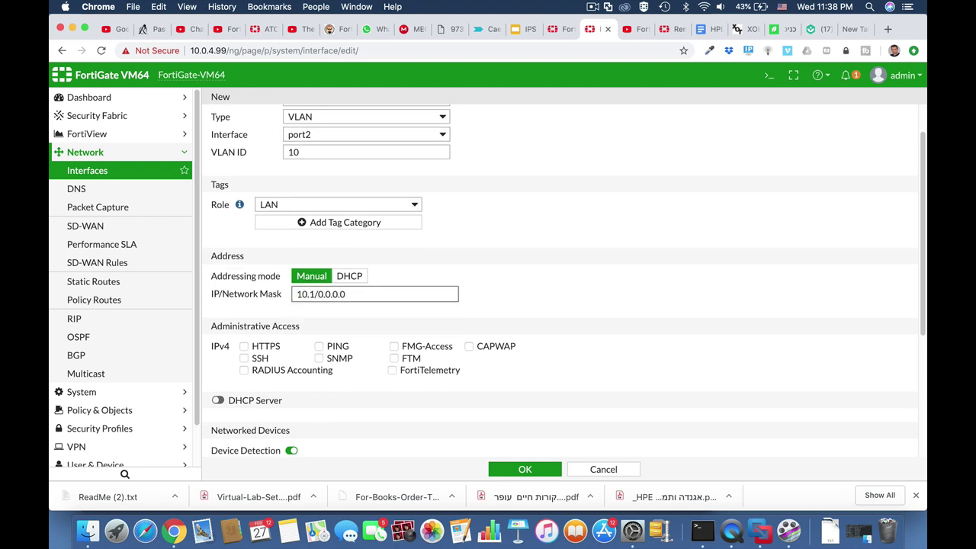
{"action": "key", "text": "BackSpace"}
{"action": "type", "text": "0.10.1"}
{"action": "left_click_drag", "start_coordinate": [339, 296], "coordinate": [389, 297]}
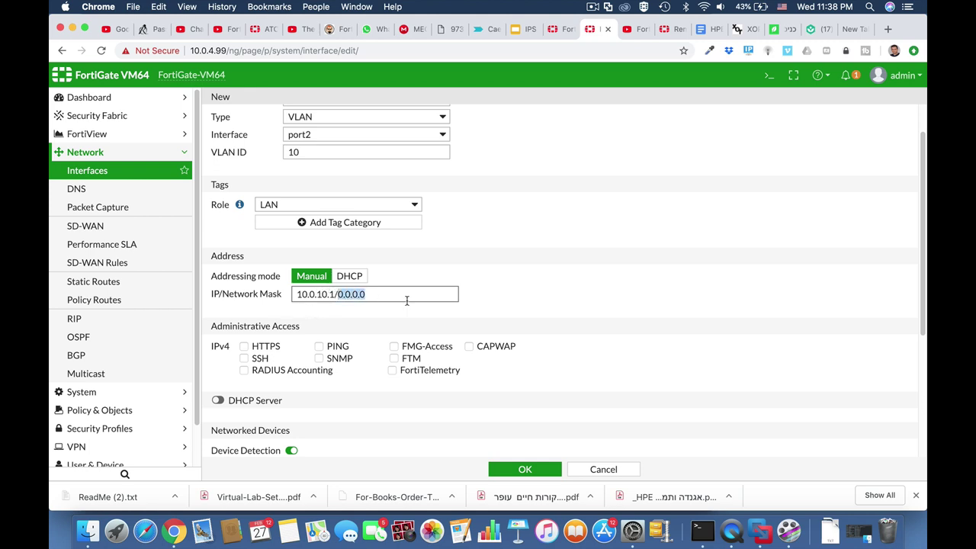
{"action": "type", "text": "255.255.255"}
Allow HTTPS, PING and SSH administrative access on the Vlan 10 interface and enable its DHCP server.
{"action": "left_click", "coordinate": [273, 349]}
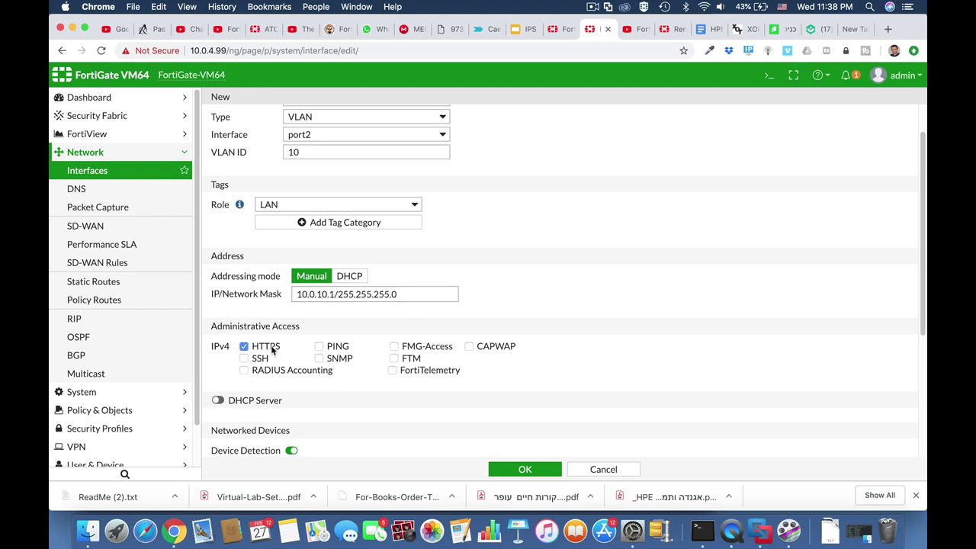
{"action": "left_click", "coordinate": [332, 349]}
{"action": "left_click", "coordinate": [250, 361]}
{"action": "left_click", "coordinate": [255, 402]}
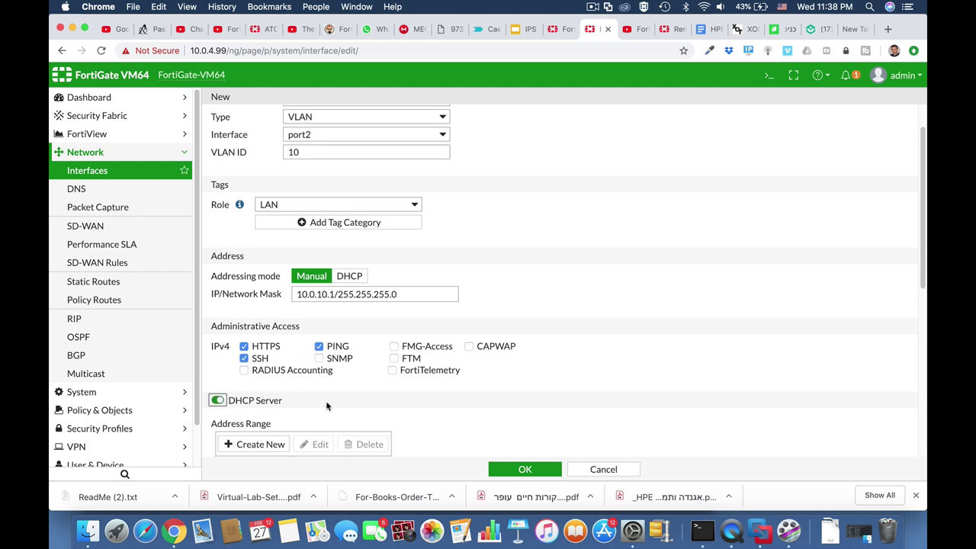
End the Vlan 10 interface's DHCP address range at 10.0.10.50 and save the interface.
{"action": "scroll", "coordinate": [326, 404], "scroll_direction": "down", "scroll_amount": 5}
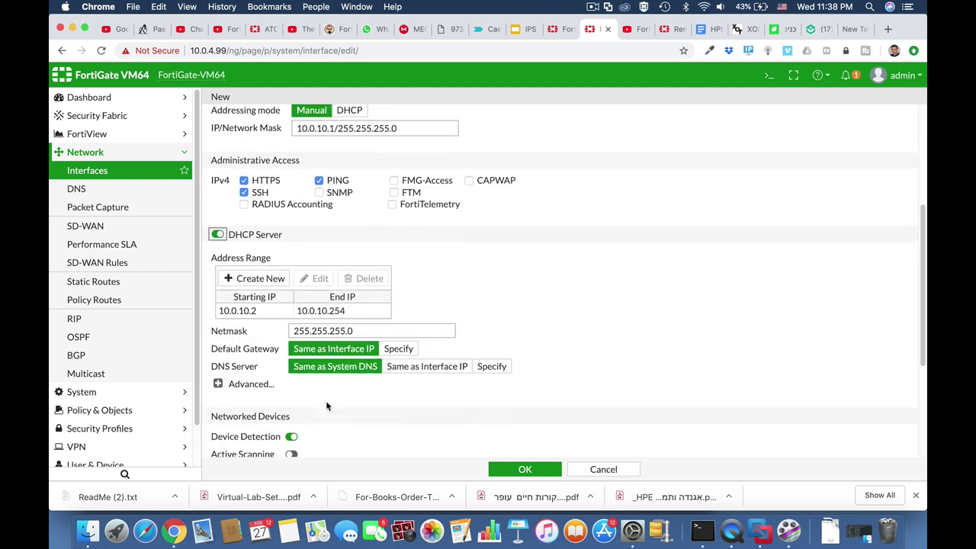
{"action": "left_click", "coordinate": [333, 311]}
{"action": "left_click", "coordinate": [336, 312]}
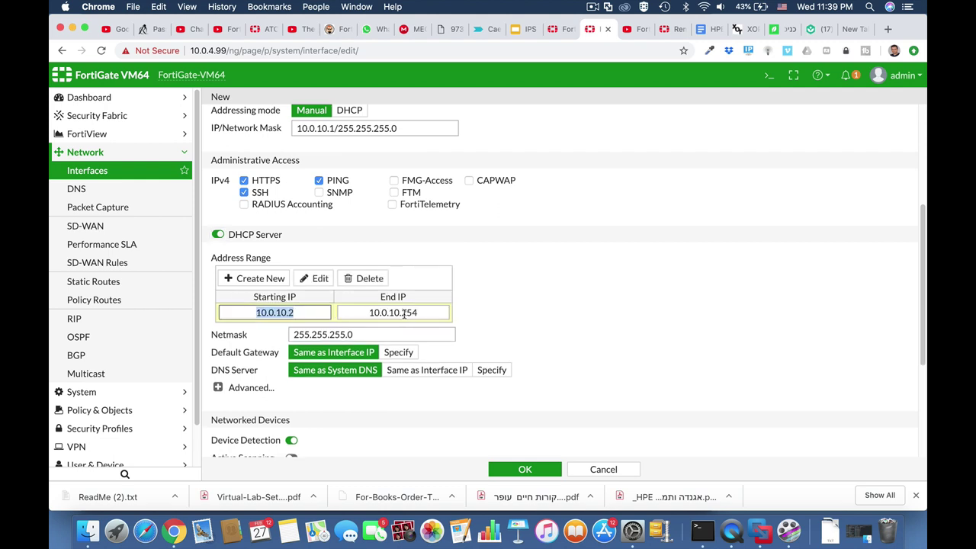
{"action": "left_click_drag", "start_coordinate": [403, 313], "coordinate": [423, 313]}
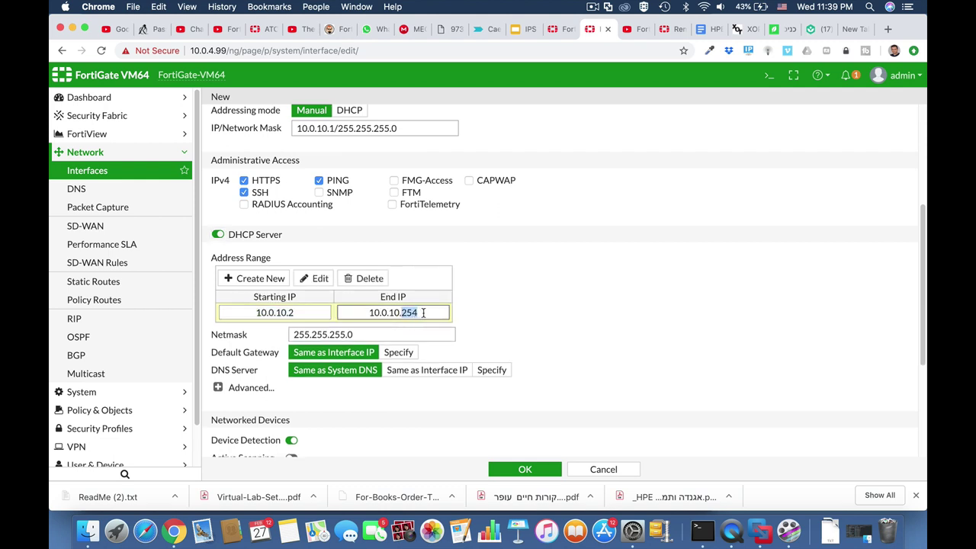
{"action": "type", "text": "50"}
{"action": "left_click", "coordinate": [518, 470]}
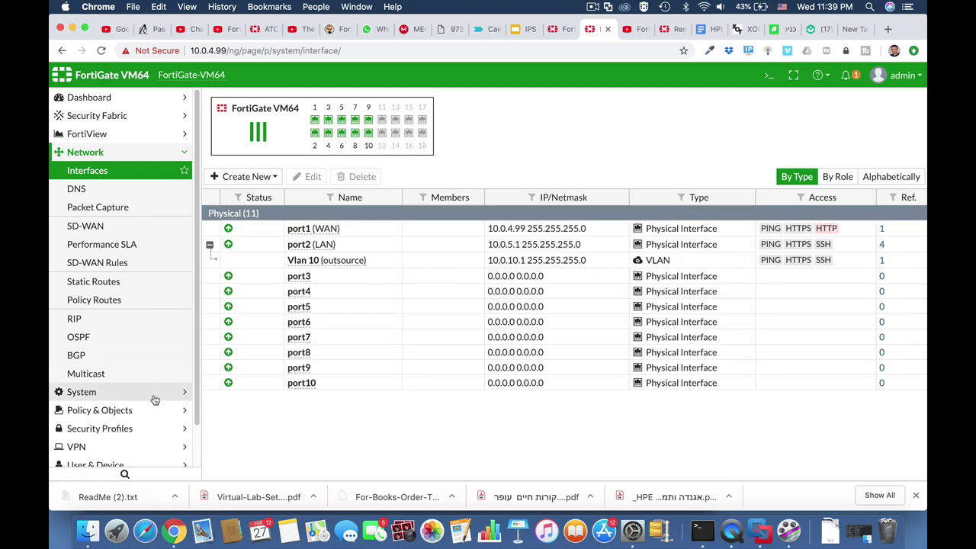
{"action": "left_click", "coordinate": [122, 412]}
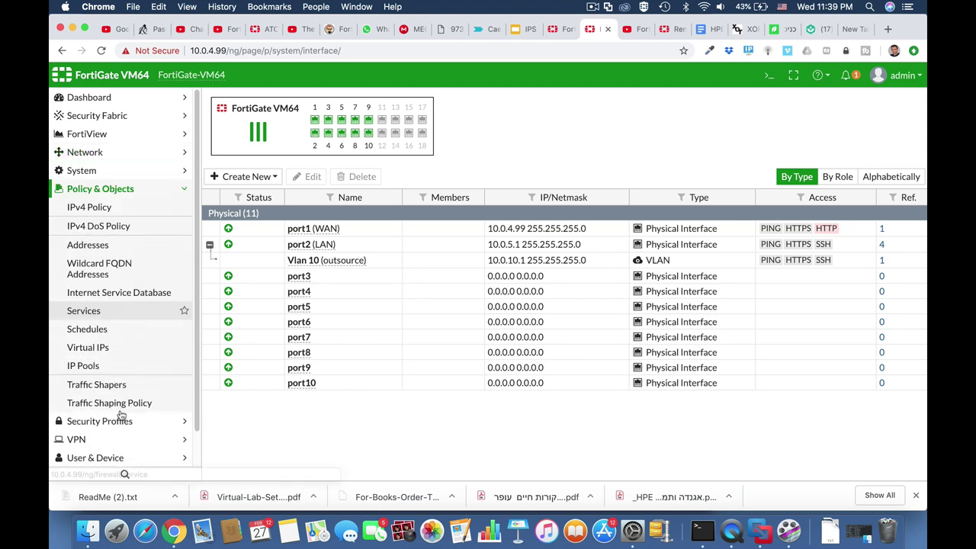
{"action": "left_click", "coordinate": [113, 208]}
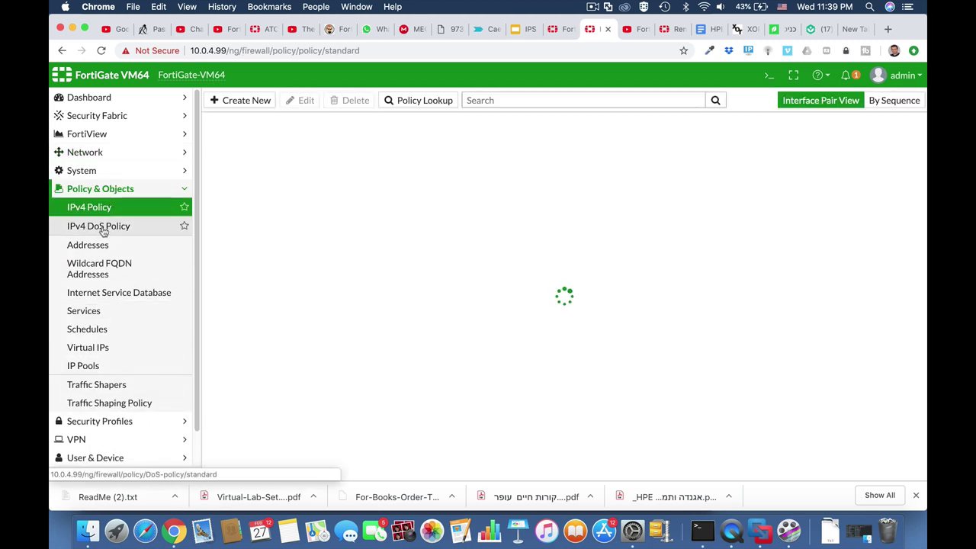
{"action": "left_click", "coordinate": [100, 245]}
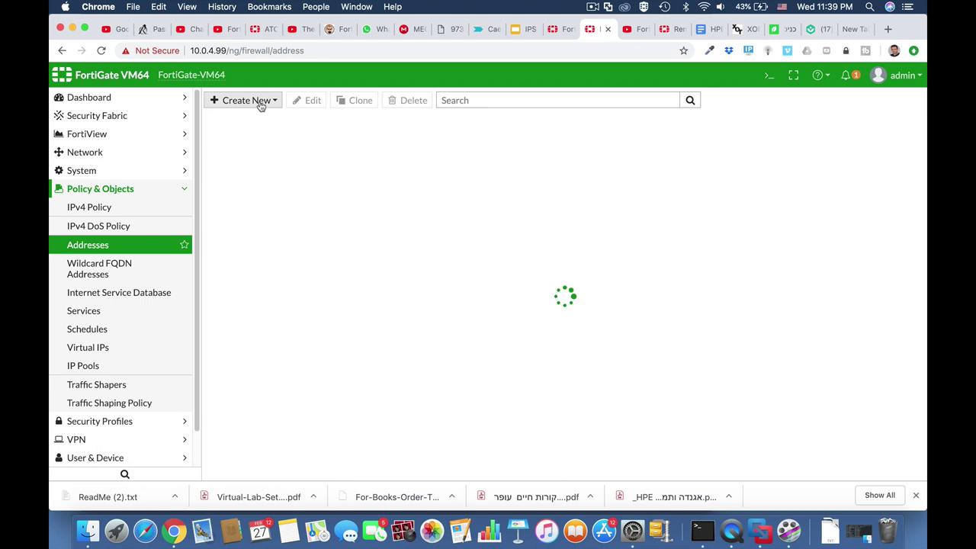
{"action": "left_click", "coordinate": [125, 156]}
{"action": "left_click", "coordinate": [126, 171]}
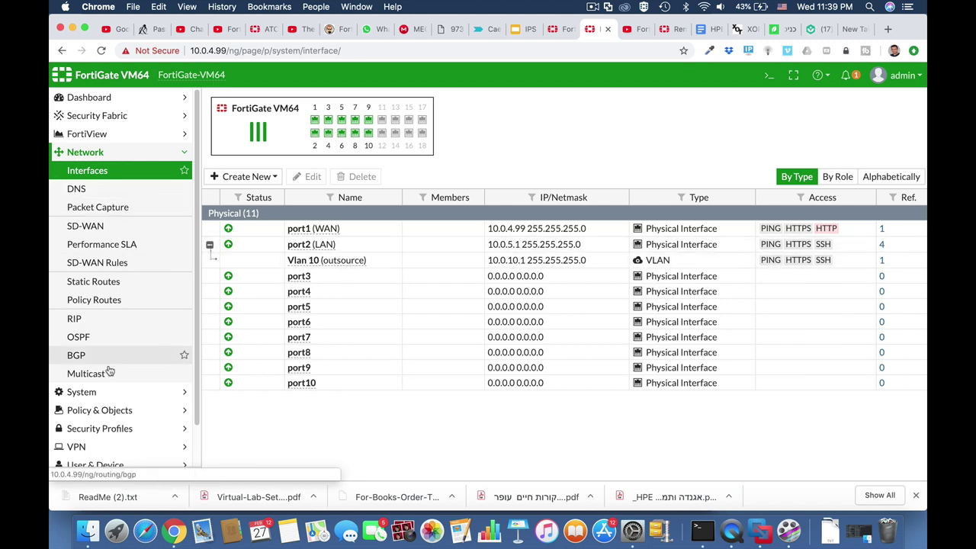
Start a new firewall address object named "outsource".
{"action": "left_click", "coordinate": [107, 409]}
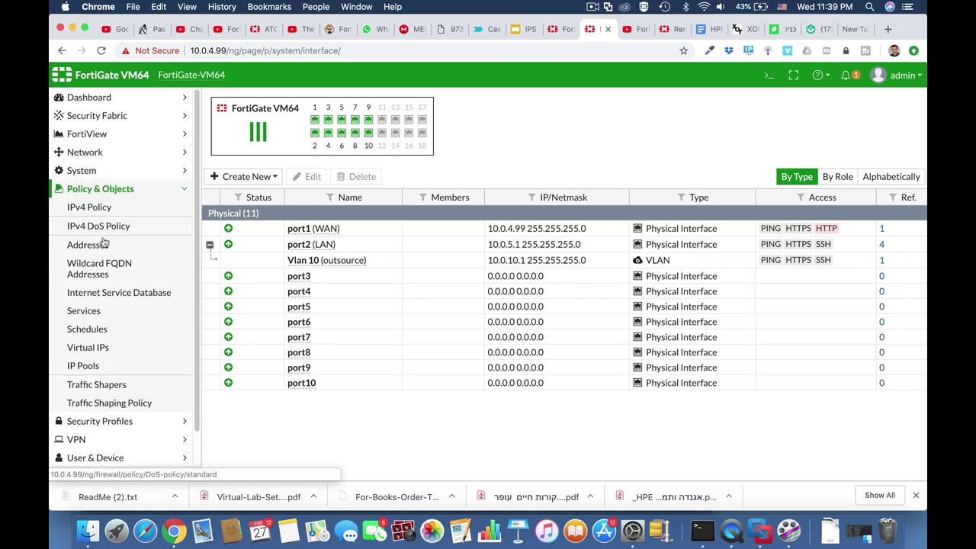
{"action": "left_click", "coordinate": [101, 244]}
{"action": "left_click", "coordinate": [267, 103]}
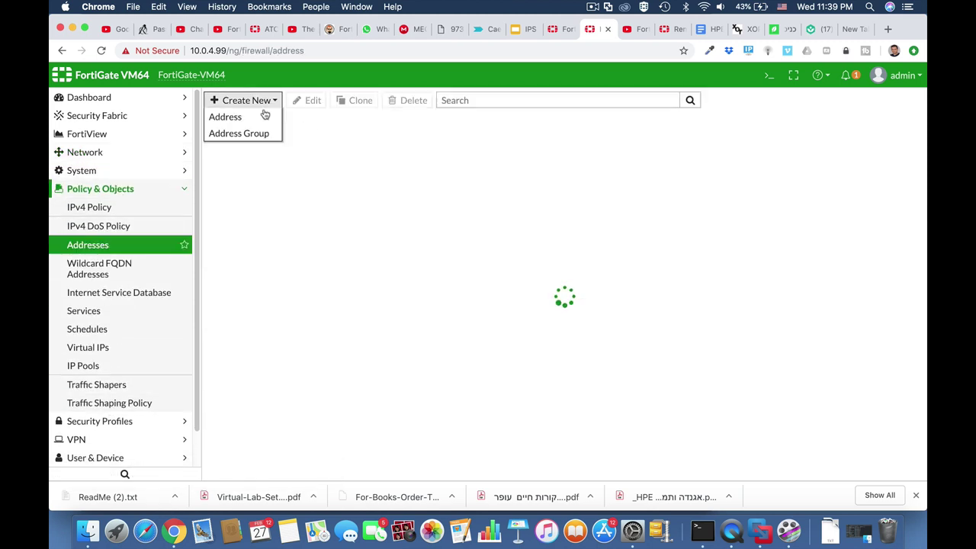
{"action": "left_click", "coordinate": [261, 115]}
{"action": "left_click", "coordinate": [373, 125]}
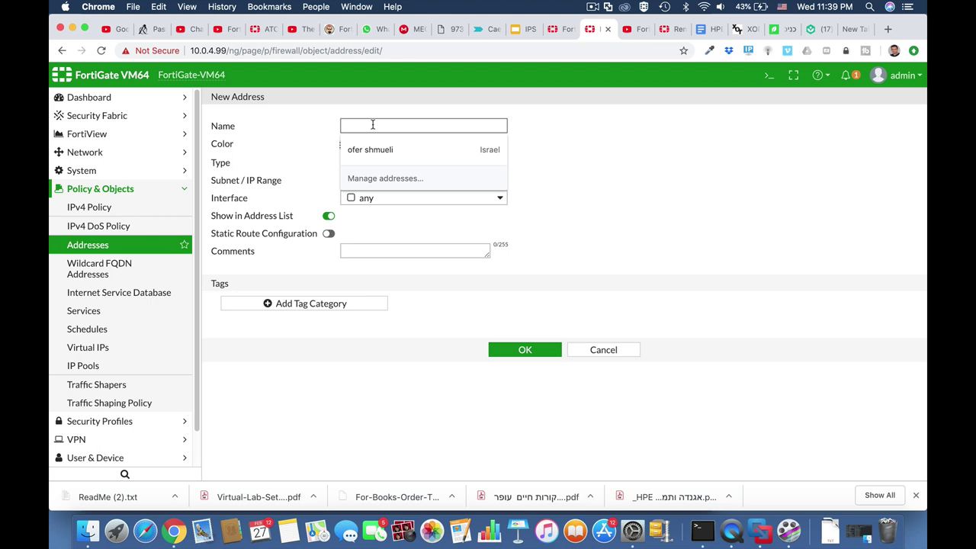
{"action": "type", "text": "outsource"}
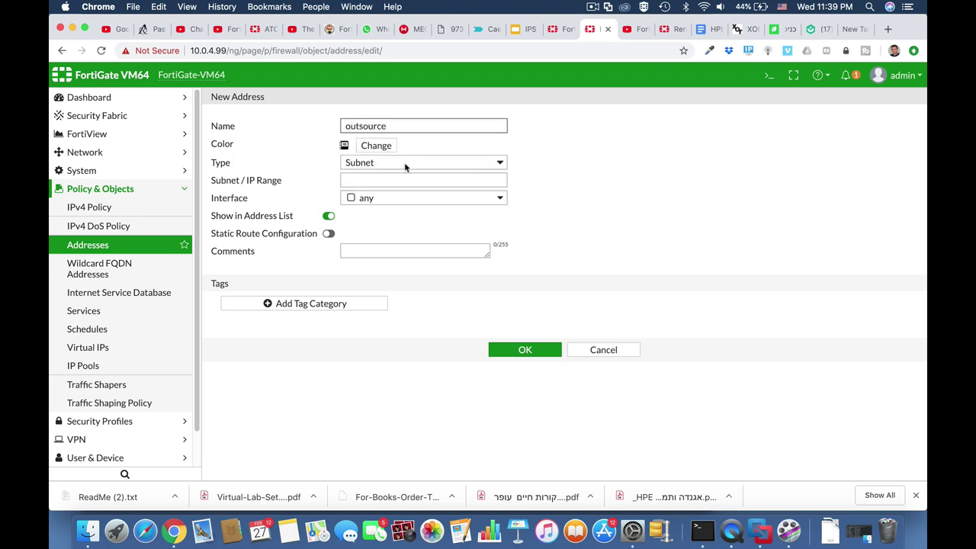
Set the new address's subnet to 10.0.10.0/24 and bind it to the LAN (port2) interface.
{"action": "left_click", "coordinate": [393, 179]}
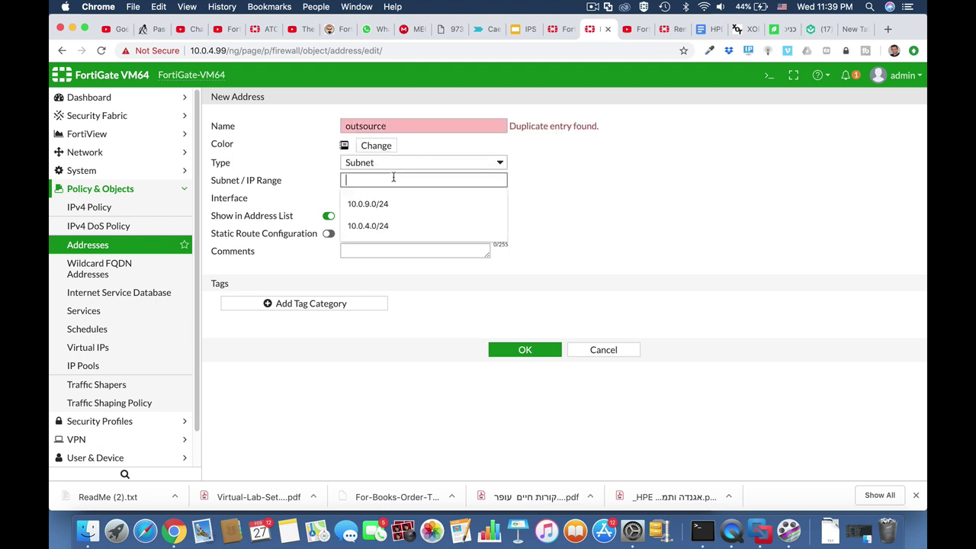
{"action": "type", "text": "10.0.10.0/24"}
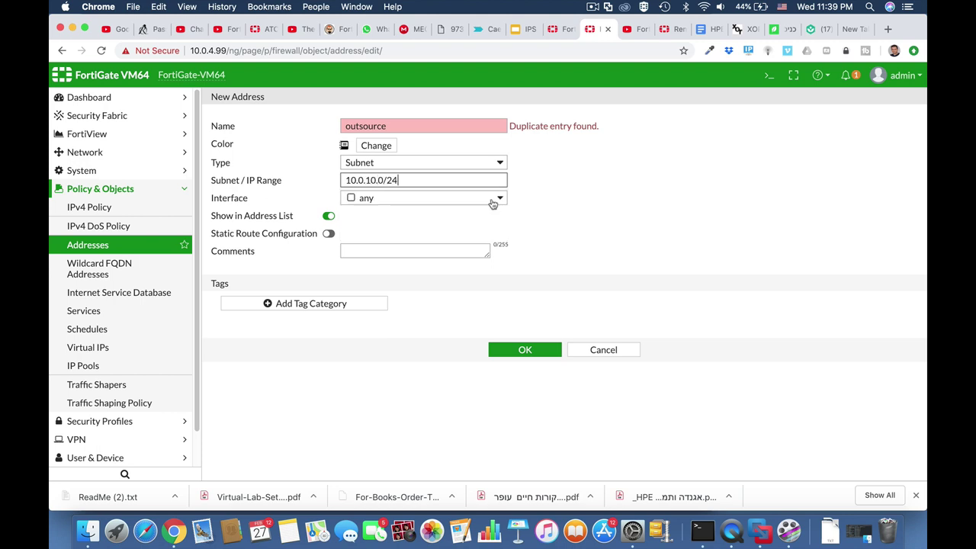
{"action": "left_click", "coordinate": [496, 201]}
{"action": "left_click", "coordinate": [428, 248]}
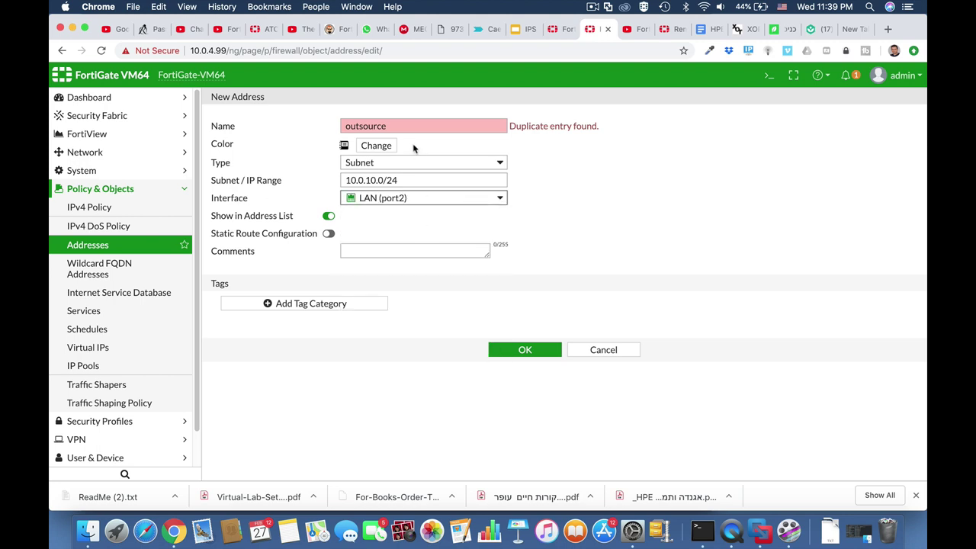
Change the address name to "Outsource", save it, and expand the address list to check the entry.
{"action": "left_click", "coordinate": [390, 126]}
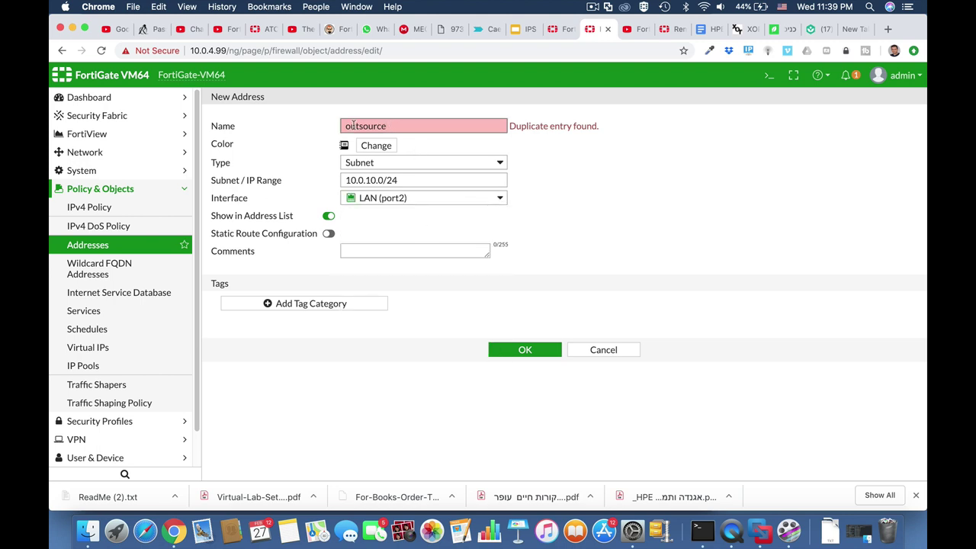
{"action": "left_click", "coordinate": [343, 126]}
{"action": "key", "text": "Delete"}
{"action": "type", "text": "O"}
{"action": "left_click", "coordinate": [532, 146]}
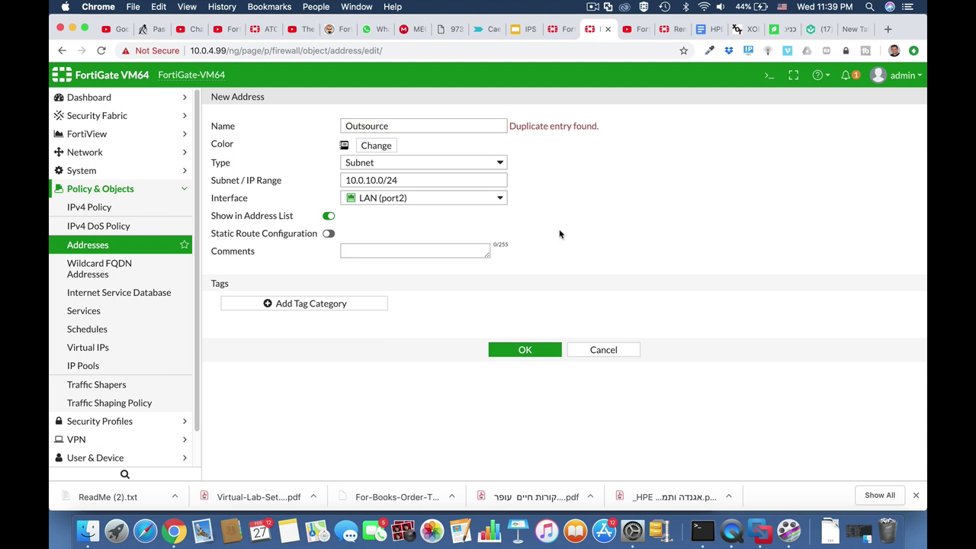
{"action": "left_click", "coordinate": [524, 349]}
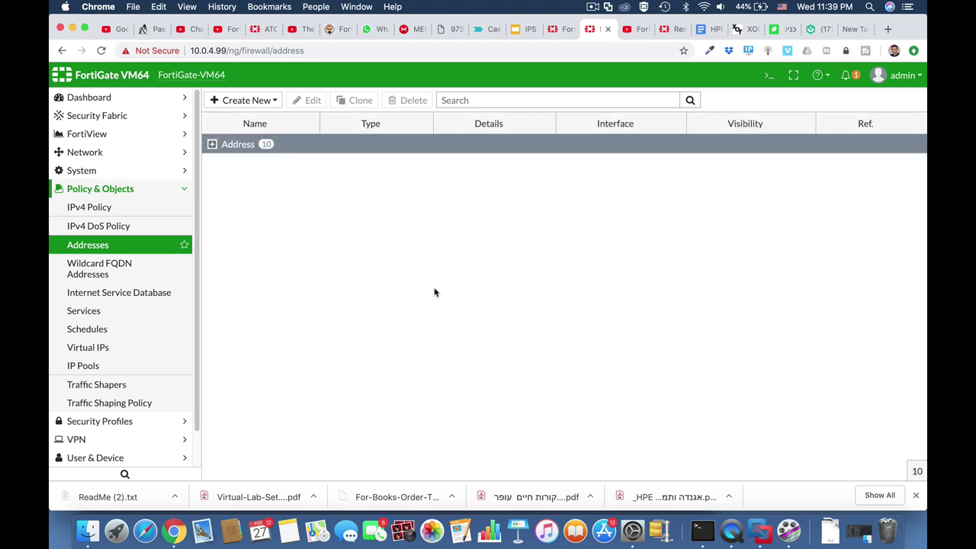
{"action": "left_click", "coordinate": [213, 144]}
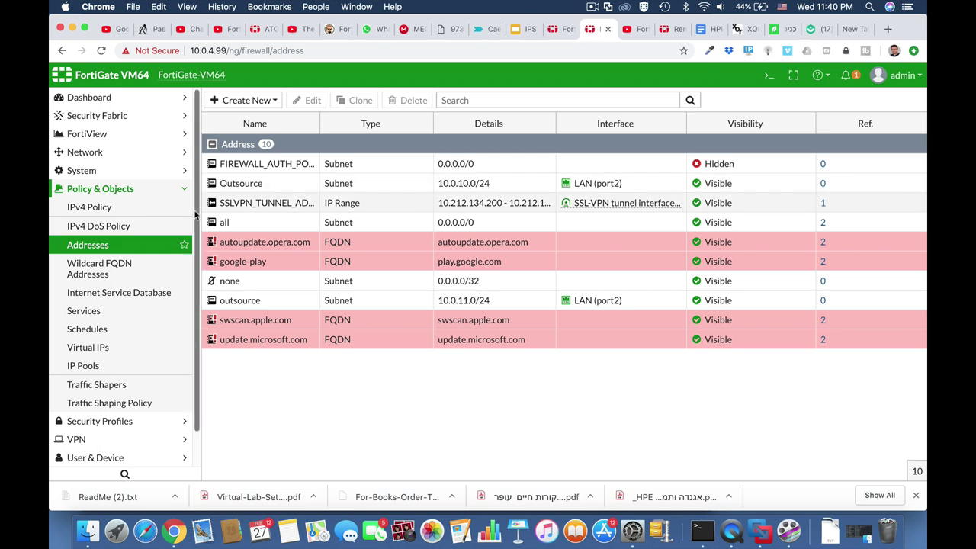
Start a new web filter profile named "outsource_block_social".
{"action": "left_click", "coordinate": [143, 207]}
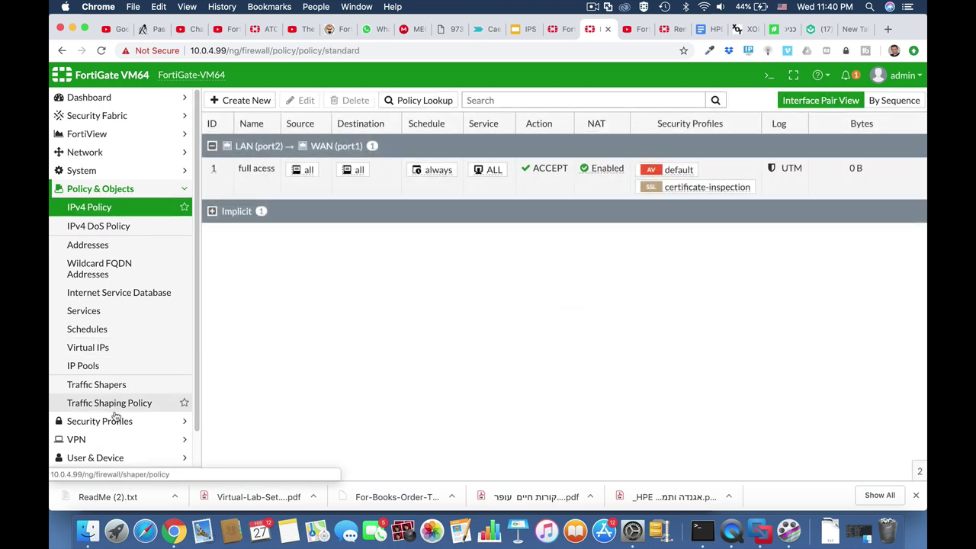
{"action": "left_click", "coordinate": [113, 421]}
{"action": "left_click", "coordinate": [110, 244]}
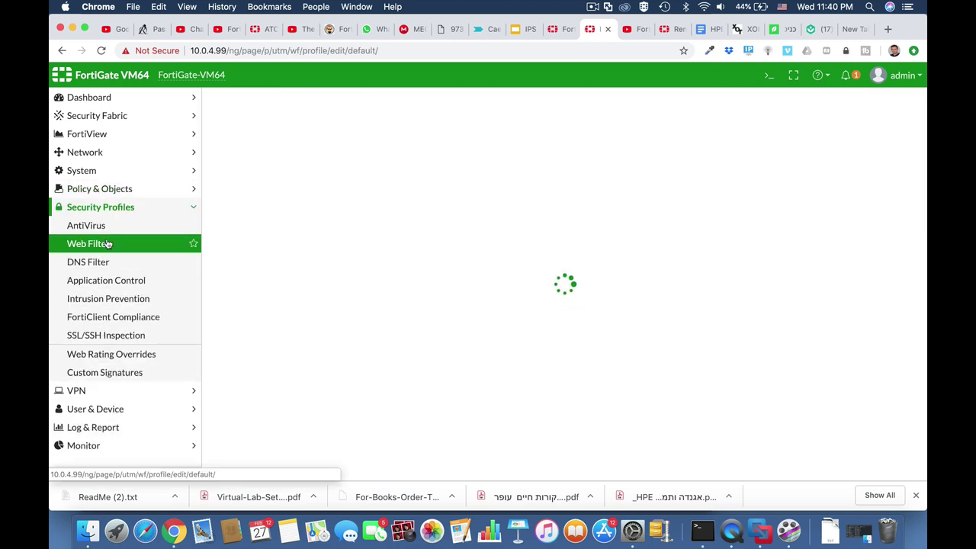
{"action": "left_click", "coordinate": [360, 124]}
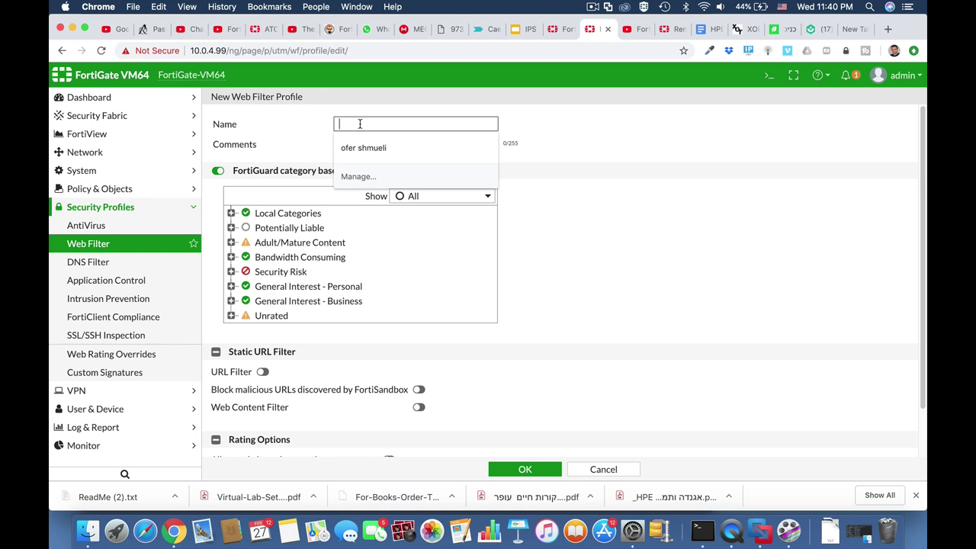
{"action": "type", "text": "outsou"}
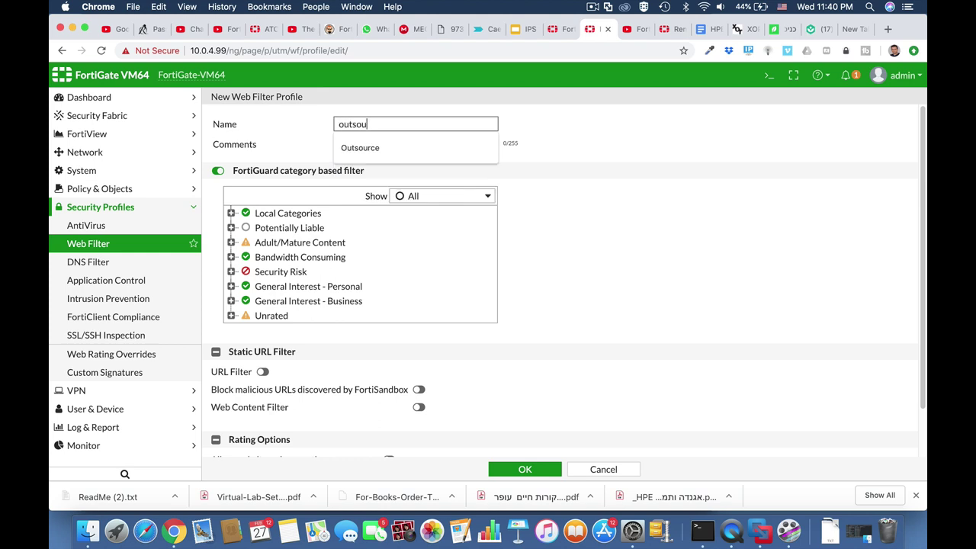
{"action": "type", "text": "rce_block_social"}
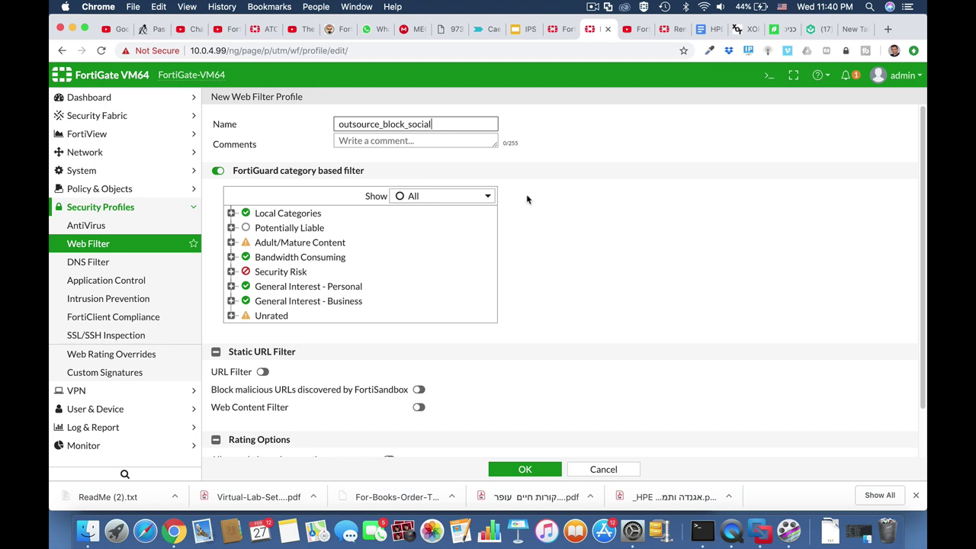
Block the Social Networking category under General Interest - Personal and save the web filter profile.
{"action": "left_click", "coordinate": [231, 286]}
{"action": "scroll", "coordinate": [305, 374], "scroll_direction": "down", "scroll_amount": 5}
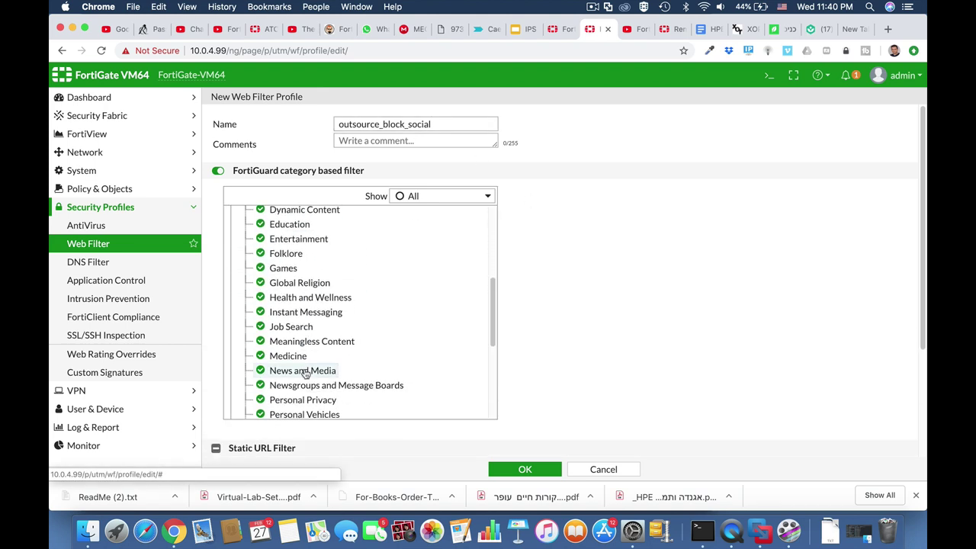
{"action": "scroll", "coordinate": [305, 374], "scroll_direction": "down", "scroll_amount": 5}
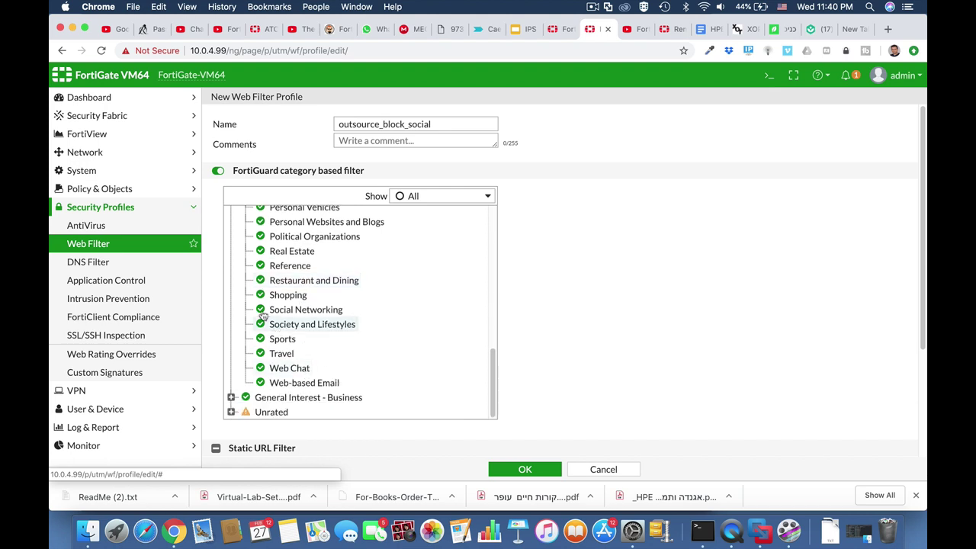
{"action": "left_click", "coordinate": [262, 313]}
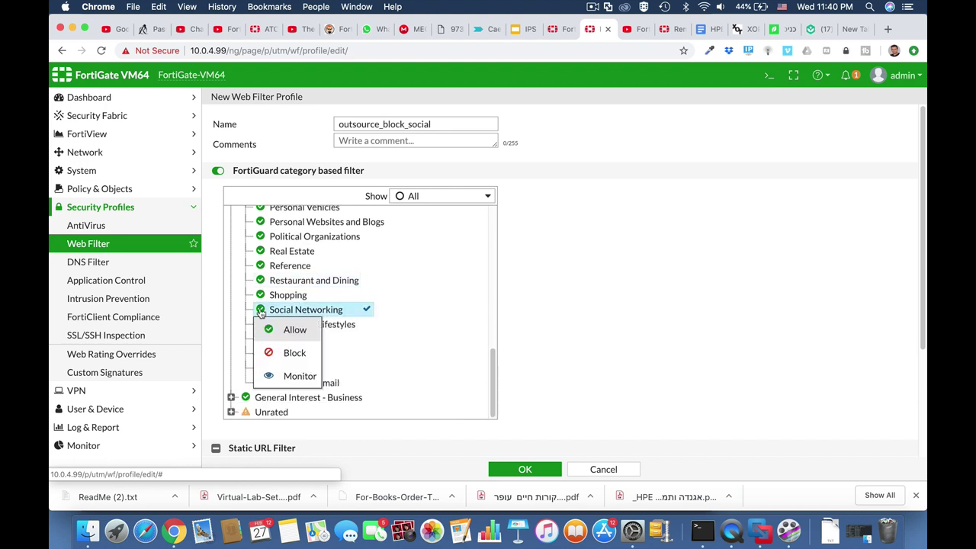
{"action": "left_click", "coordinate": [280, 353]}
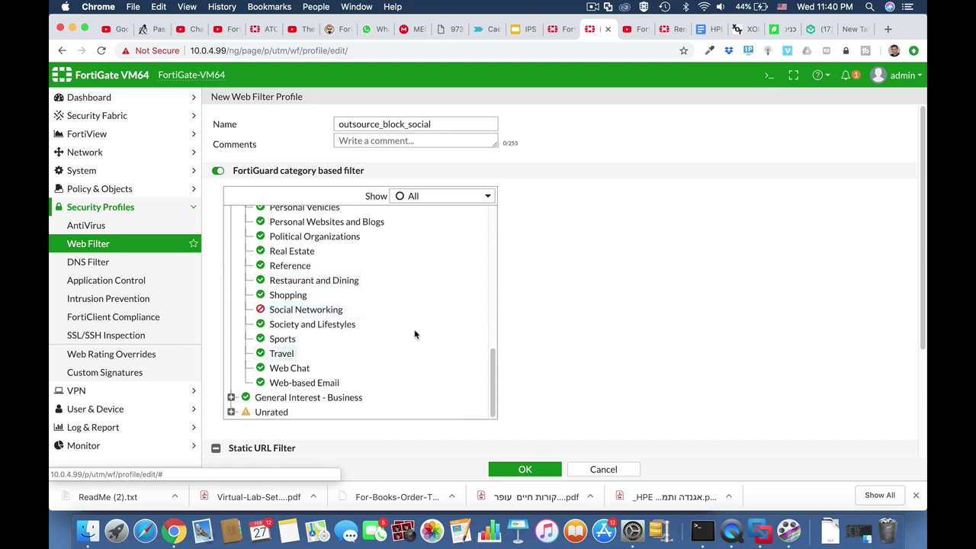
{"action": "left_click", "coordinate": [525, 469]}
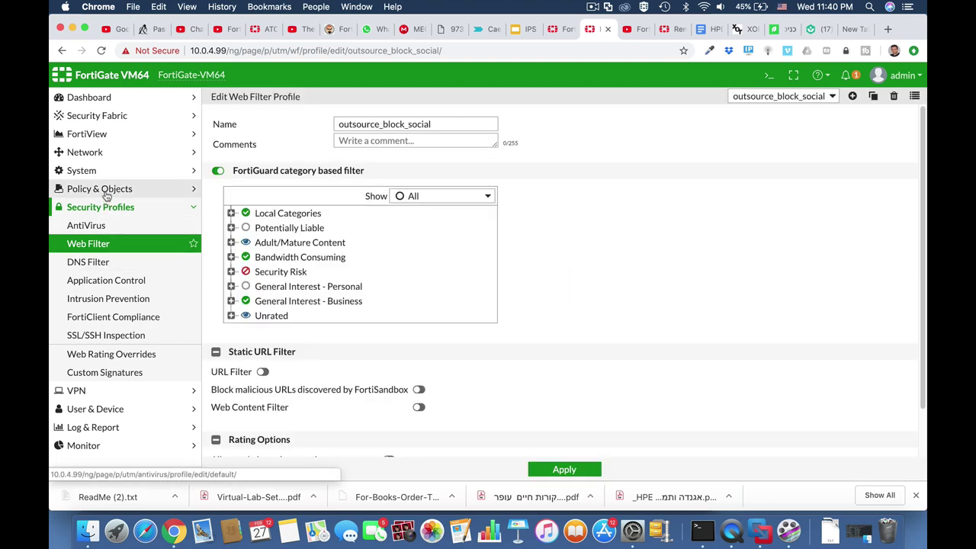
Start a new IPv4 policy named "outsource".
{"action": "left_click", "coordinate": [106, 194]}
{"action": "left_click", "coordinate": [99, 208]}
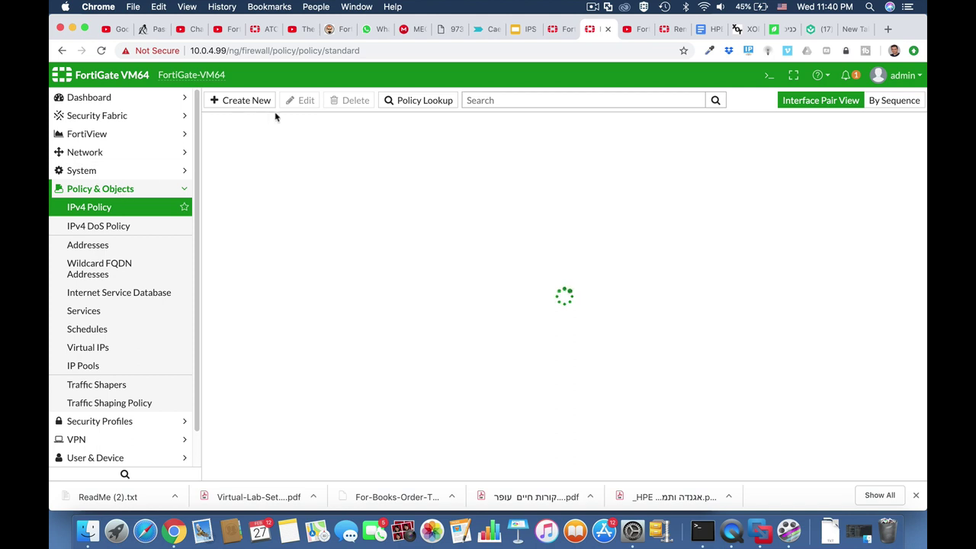
{"action": "left_click", "coordinate": [249, 106]}
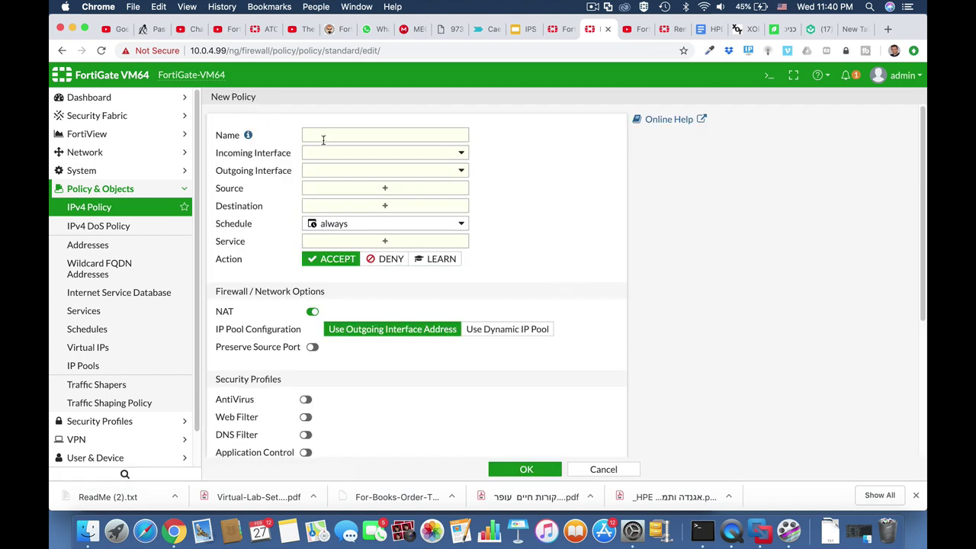
{"action": "left_click", "coordinate": [321, 137]}
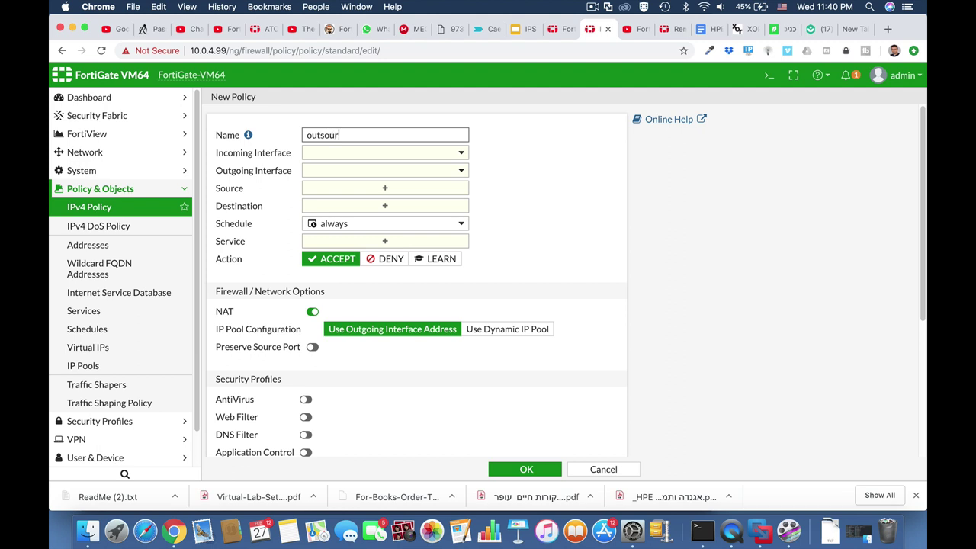
Set the outsource policy's incoming interface to LAN (port2) and its outgoing interface to WAN (port1).
{"action": "left_click", "coordinate": [332, 154]}
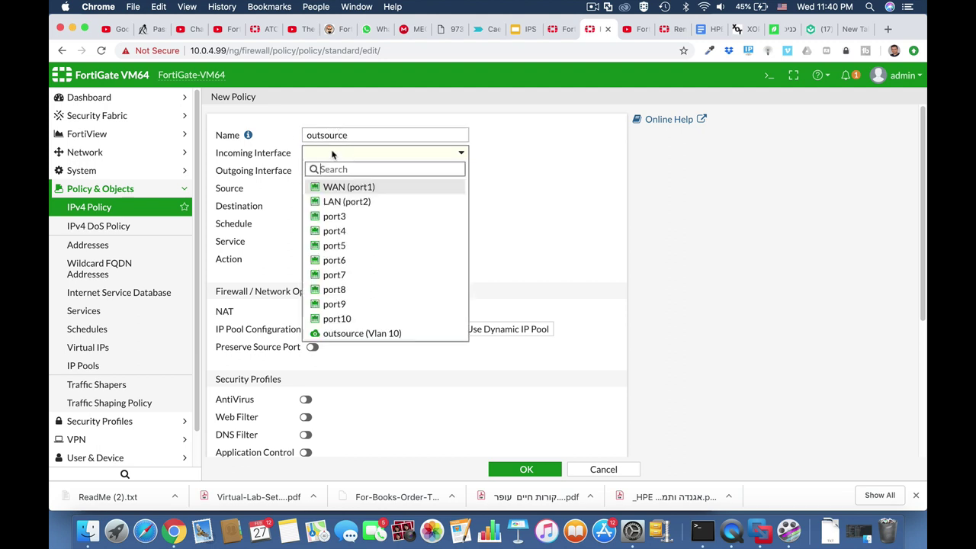
{"action": "left_click", "coordinate": [336, 201]}
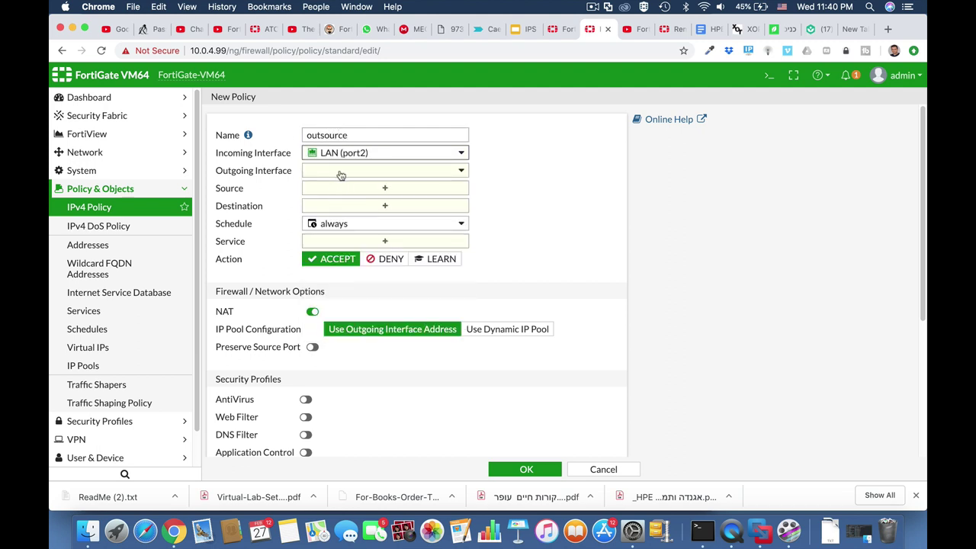
{"action": "left_click", "coordinate": [341, 175]}
{"action": "left_click", "coordinate": [334, 206]}
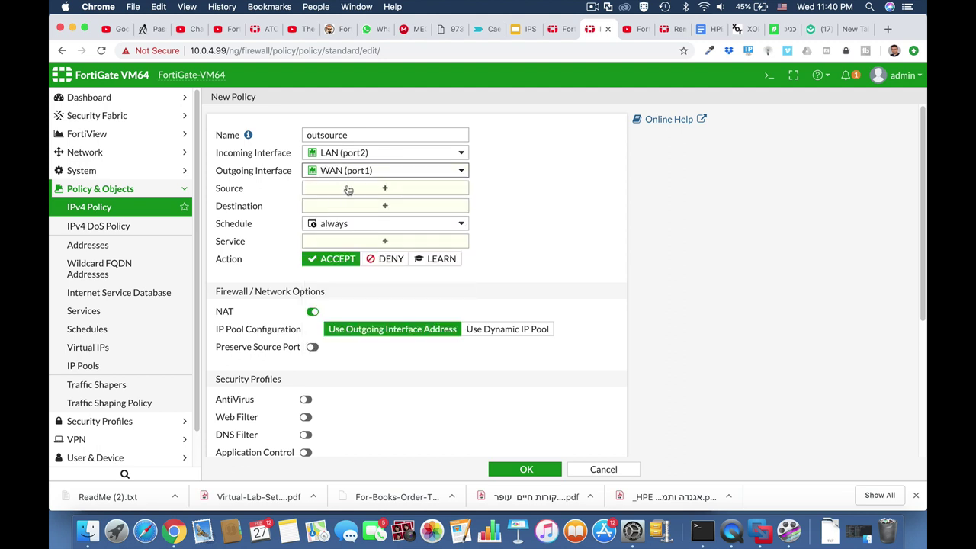
Set the outsource policy's source to the Outsource address, its destination to all and its service to ALL.
{"action": "left_click", "coordinate": [344, 191]}
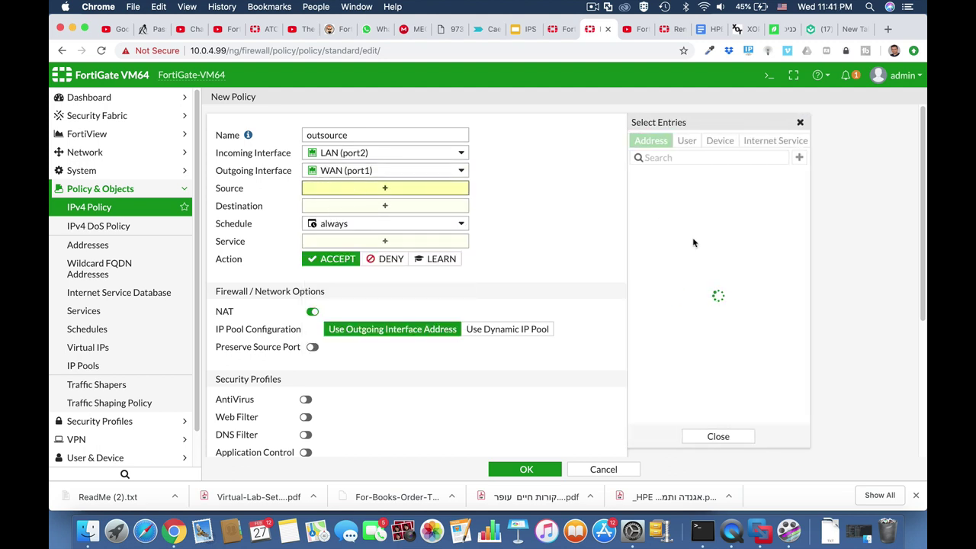
{"action": "left_click", "coordinate": [671, 250]}
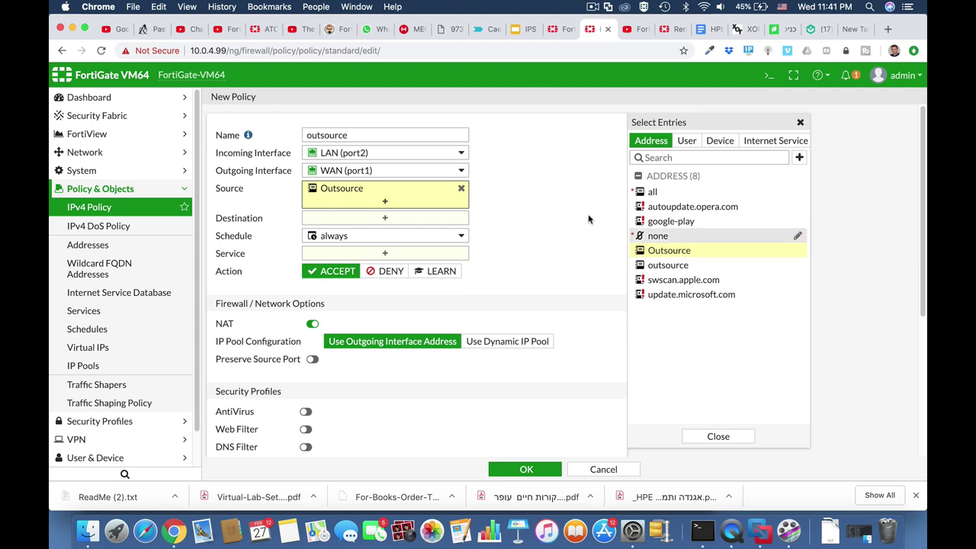
{"action": "left_click", "coordinate": [415, 218]}
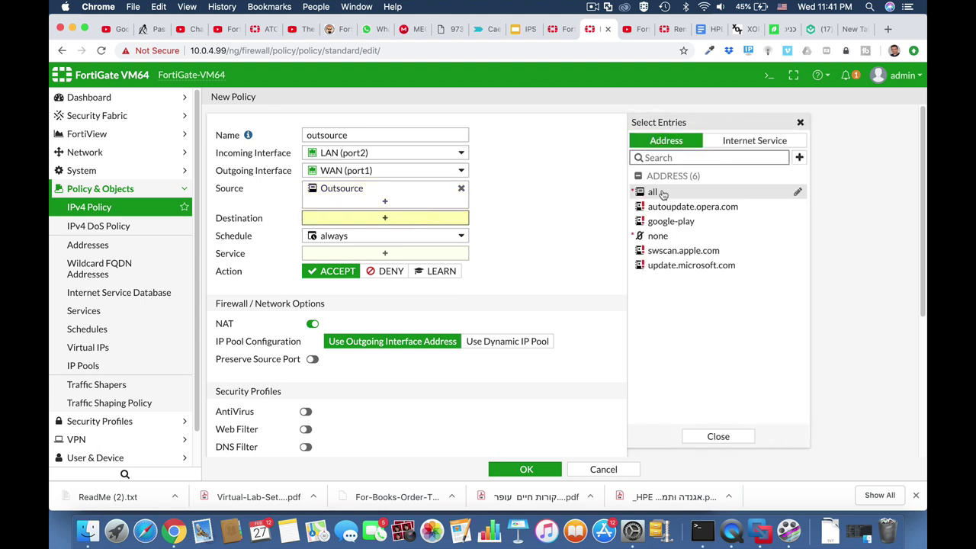
{"action": "left_click", "coordinate": [660, 193]}
{"action": "left_click", "coordinate": [434, 265]}
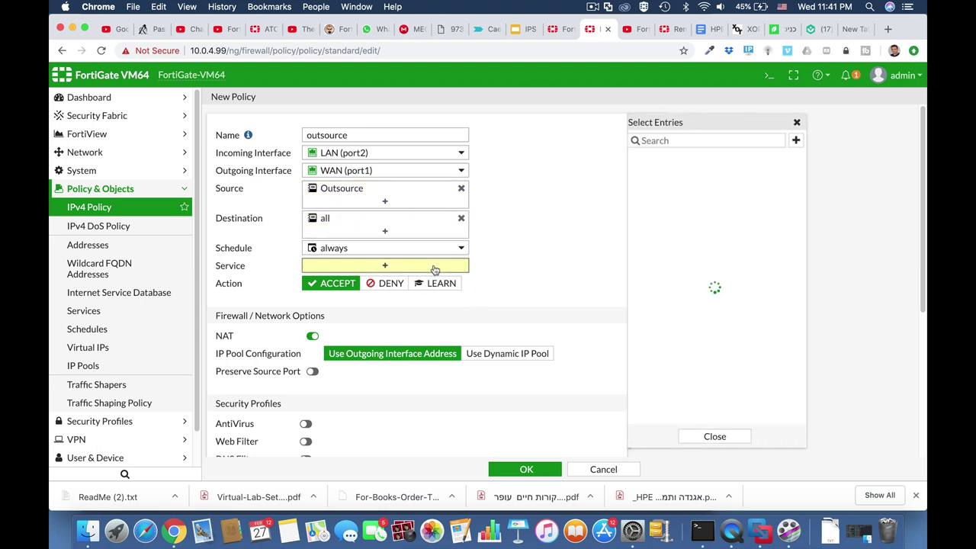
{"action": "left_click", "coordinate": [652, 188]}
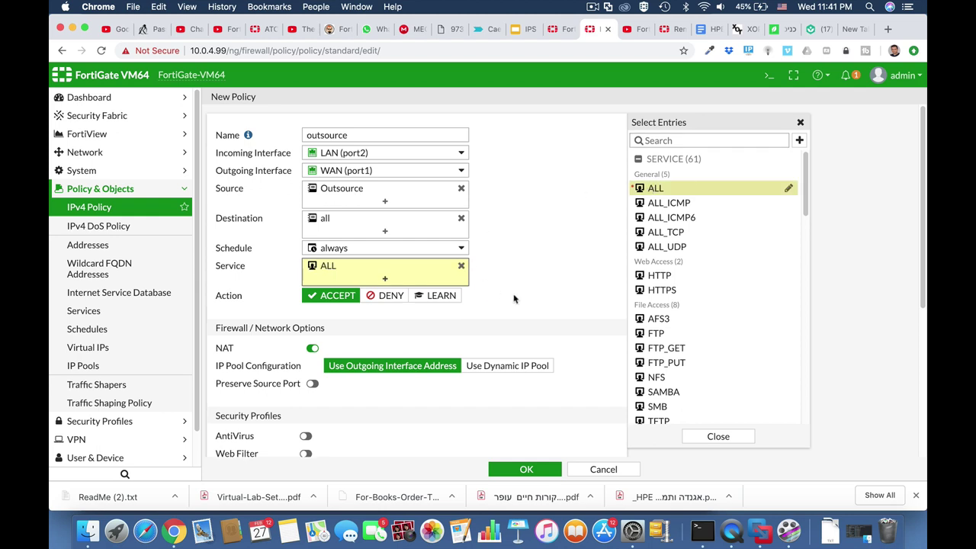
Enable the web filter on the outsource policy with the outsource_block_social profile and save the policy.
{"action": "scroll", "coordinate": [514, 299], "scroll_direction": "down", "scroll_amount": 5}
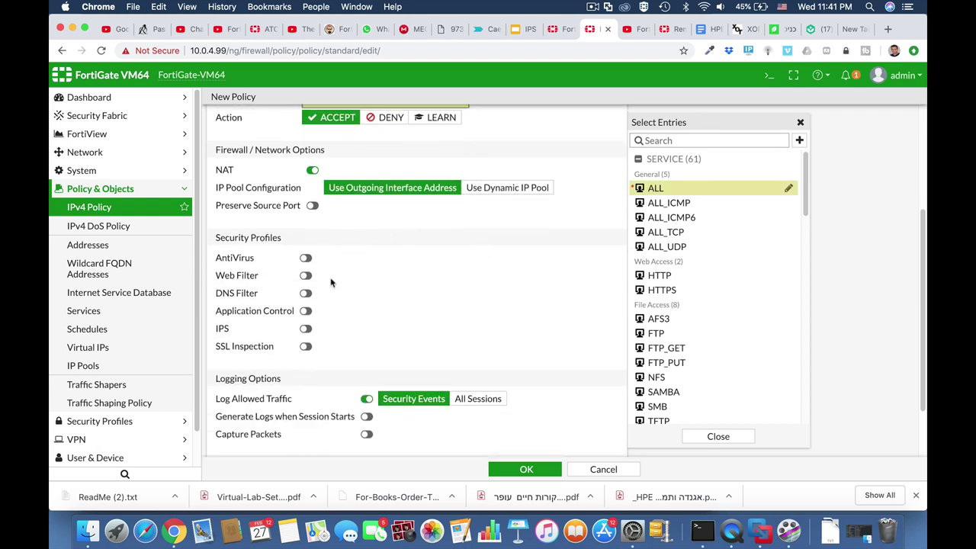
{"action": "left_click", "coordinate": [306, 275]}
{"action": "left_click", "coordinate": [368, 277]}
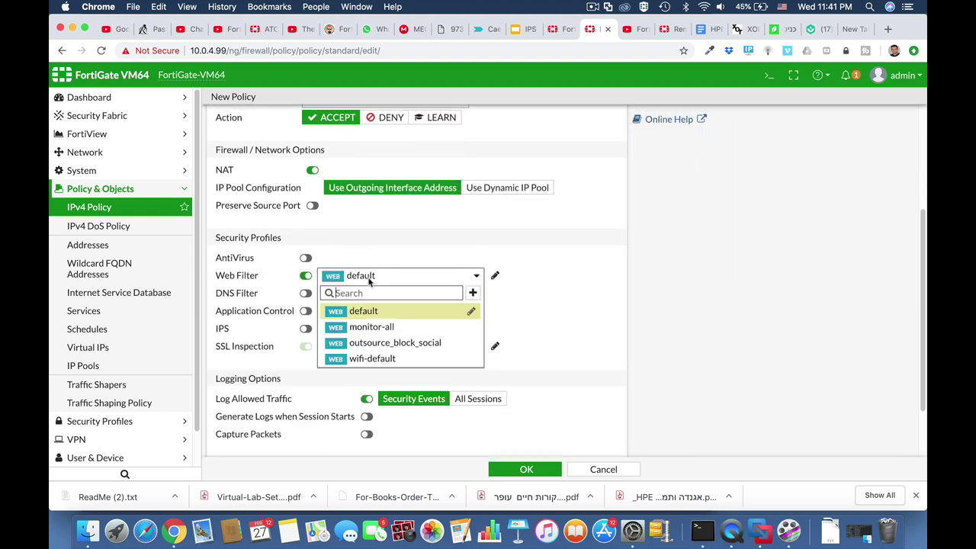
{"action": "left_click", "coordinate": [381, 343]}
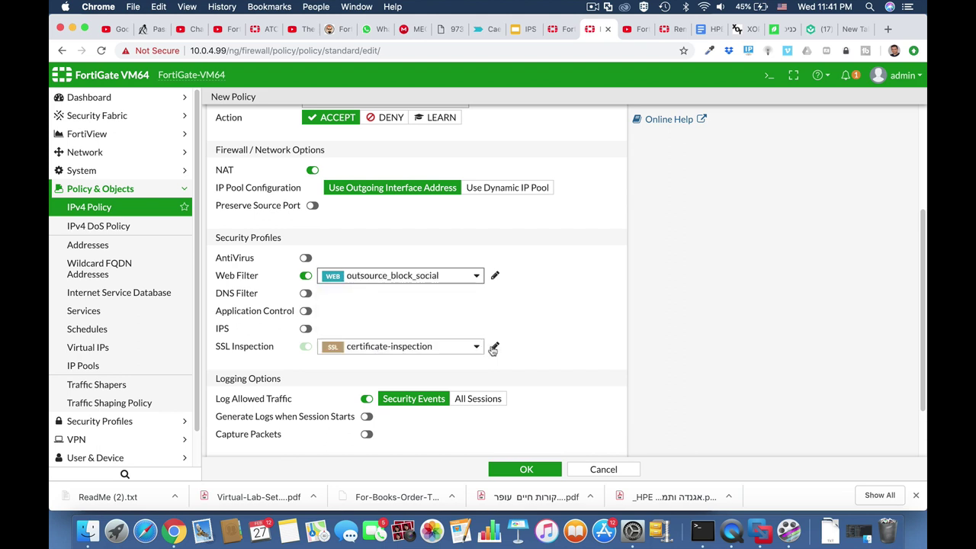
{"action": "left_click", "coordinate": [523, 470]}
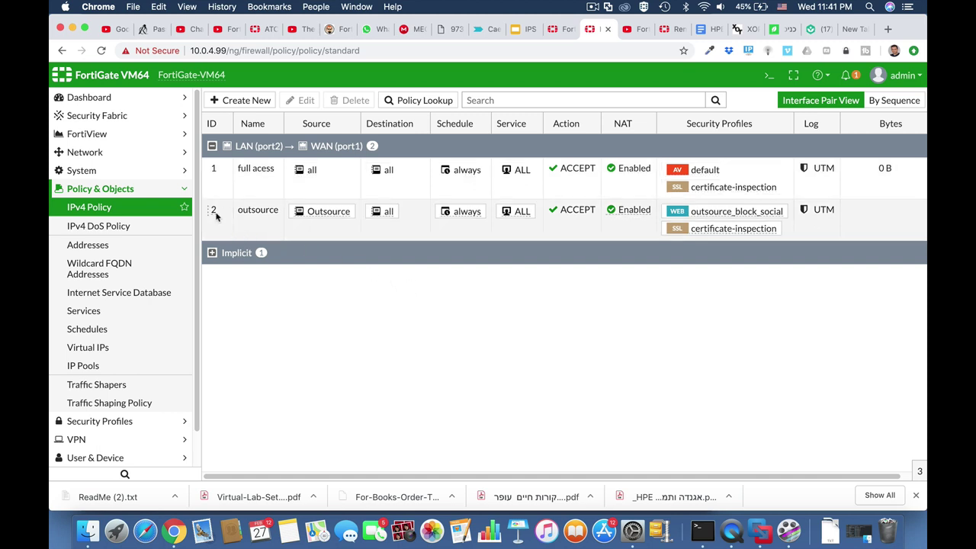
Move the outsource policy above the "full acess" policy in the LAN-to-WAN policy order.
{"action": "left_click_drag", "start_coordinate": [216, 217], "coordinate": [214, 170]}
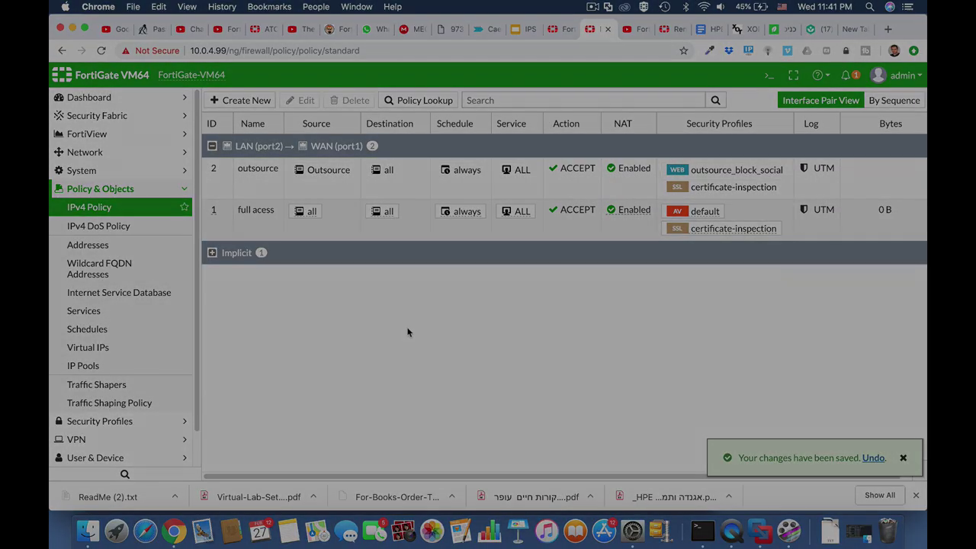